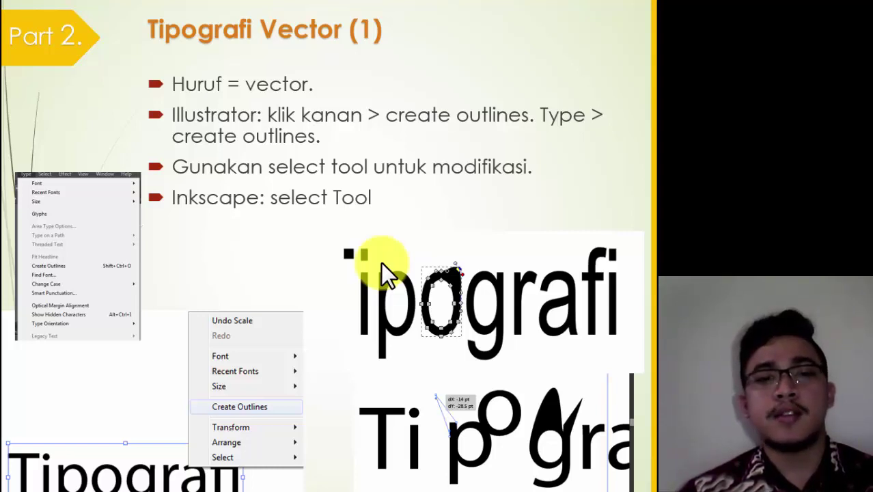
# Step: Switch to Illustrator and create a new 960 x 560 px document using the Web profile
pyautogui.hotkey('alt', 'Tab')
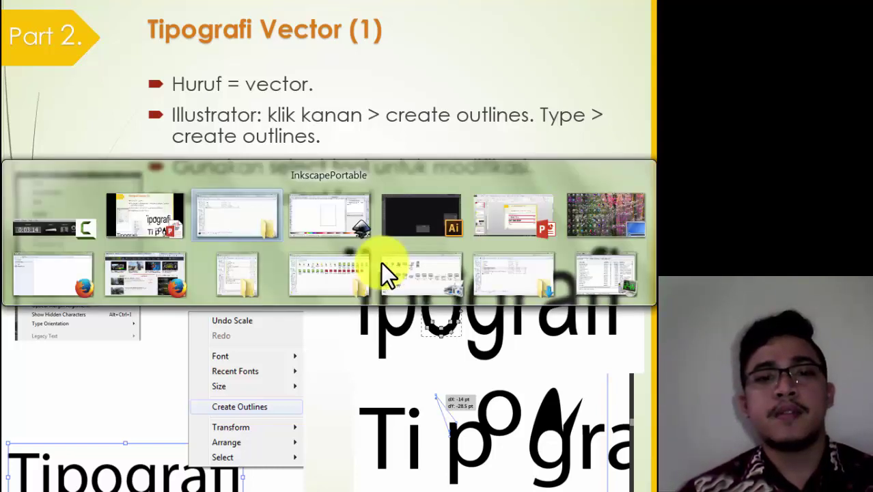
pyautogui.hotkey('alt', 'Tab')
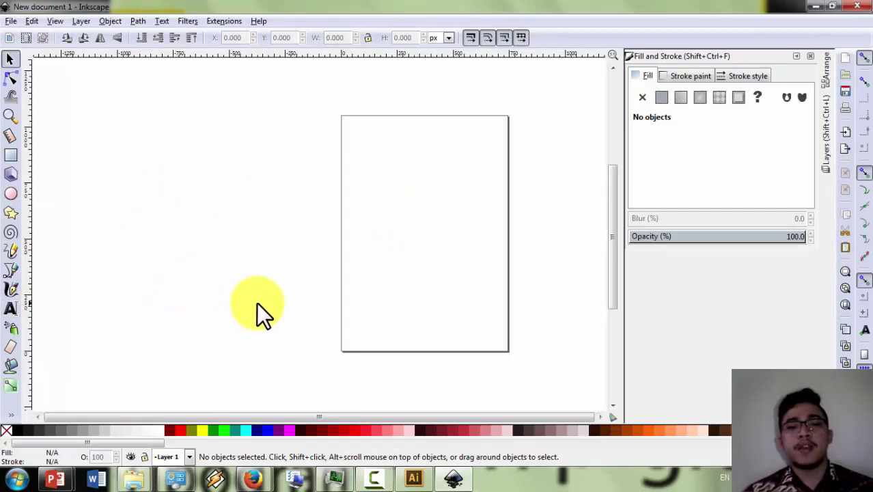
pyautogui.click(412, 478)
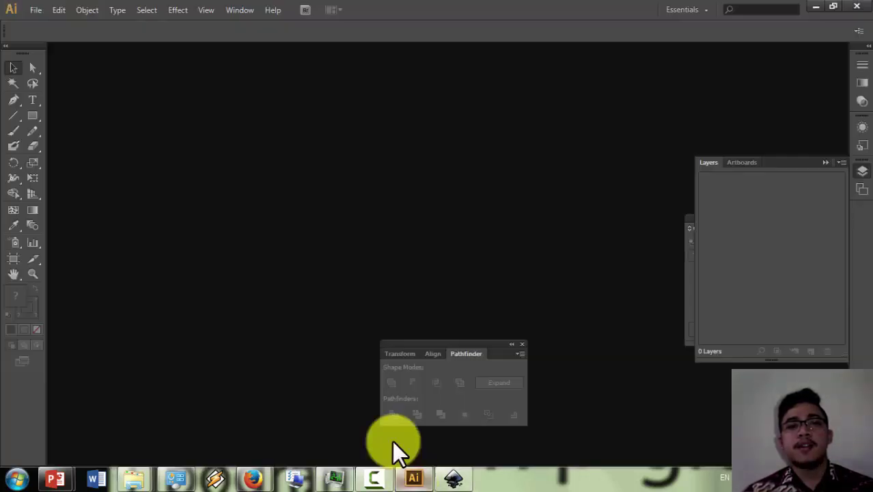
pyautogui.click(36, 10)
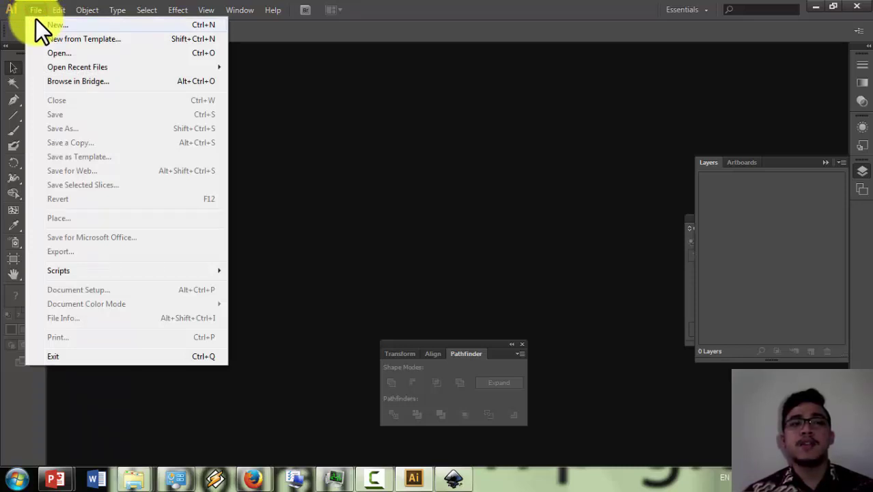
pyautogui.press('Escape')
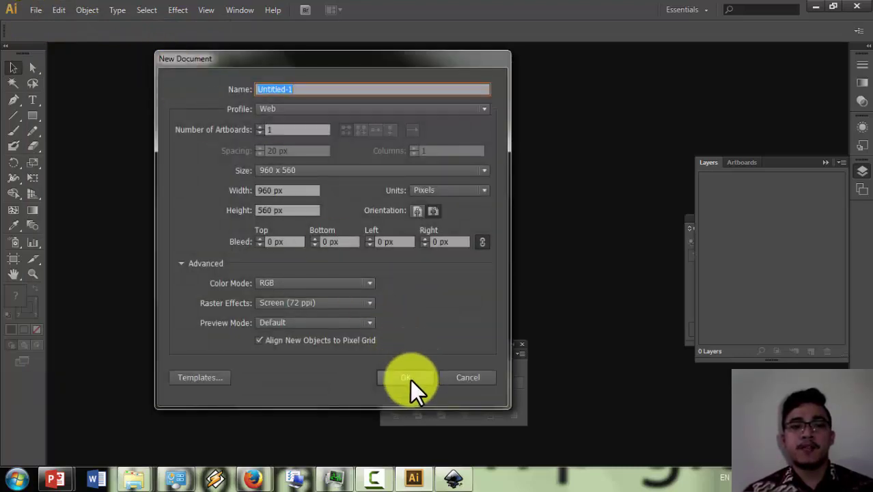
pyautogui.click(410, 378)
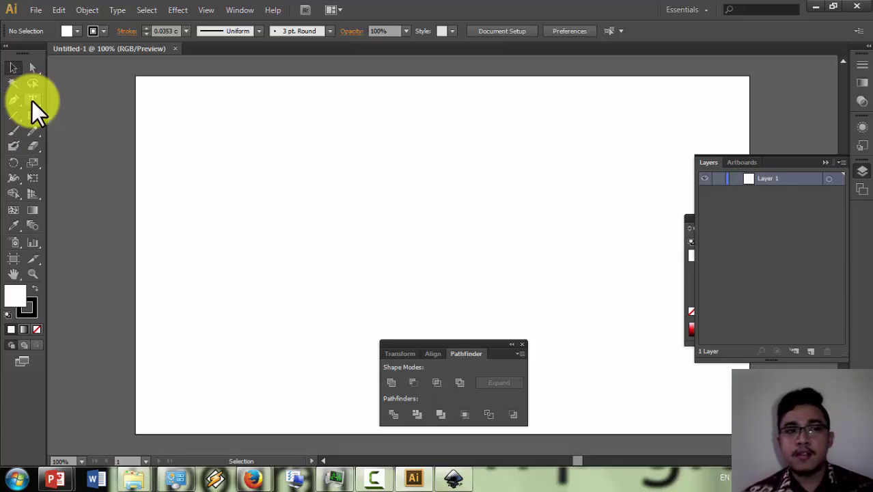
# Step: Add a point text object reading "Latihan Tipografi" in the upper part of the artboard
pyautogui.click(32, 101)
pyautogui.click(260, 191)
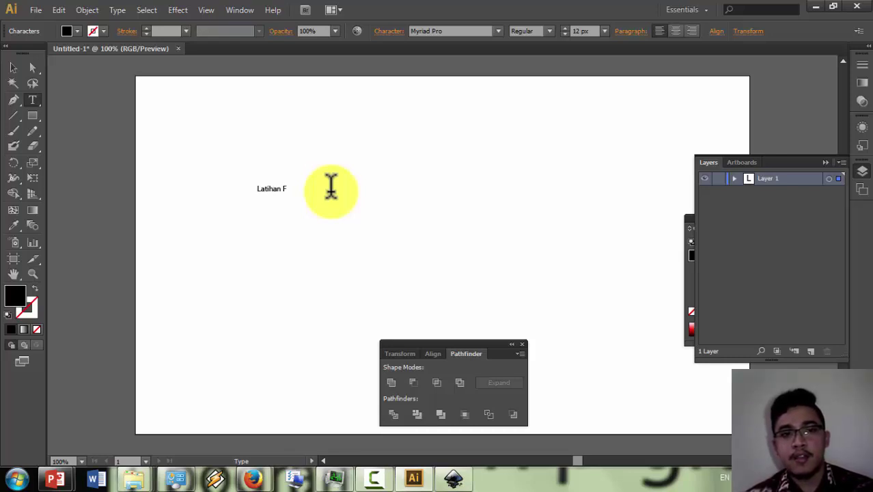
pyautogui.press('BackSpace')
pyautogui.press('BackSpace')
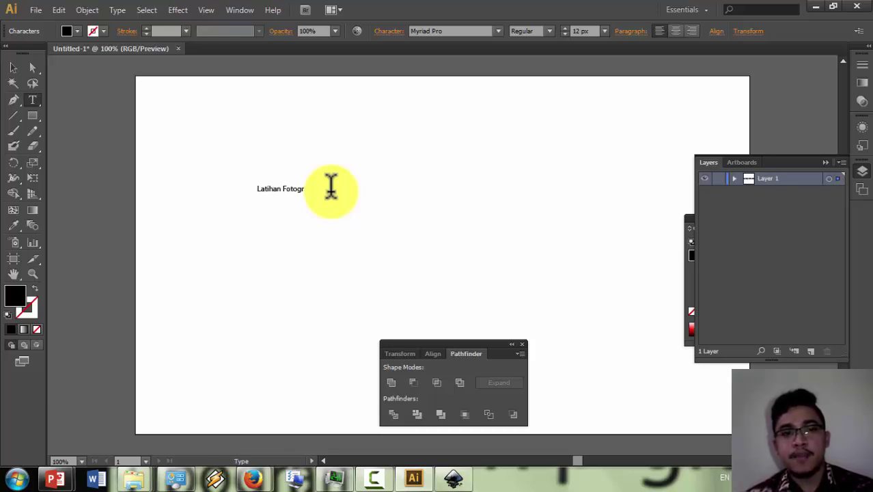
pyautogui.press('BackSpace')
pyautogui.press('BackSpace')
pyautogui.press('BackSpace')
pyautogui.press('BackSpace')
pyautogui.press('BackSpace')
pyautogui.press('BackSpace')
pyautogui.press('BackSpace')
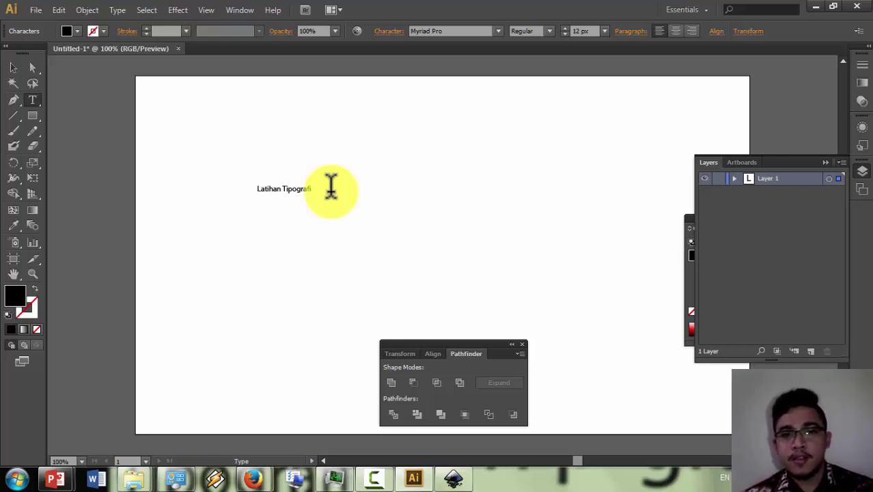
# Step: Check the font file in the PJJ folder's 04-Tipografi subfolder in Windows Explorer, and return to Illustrator
pyautogui.hotkey('alt', 'Tab')
pyautogui.hotkey('alt', 'Tab')
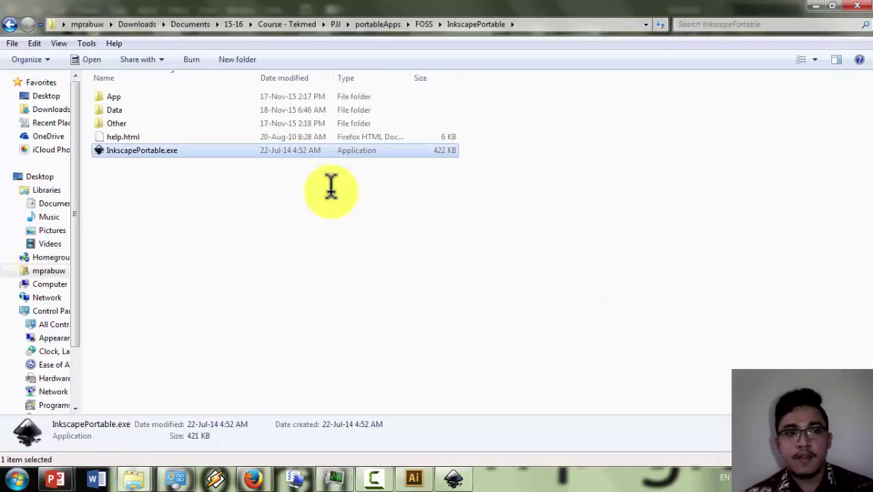
pyautogui.click(335, 23)
pyautogui.doubleClick(271, 105)
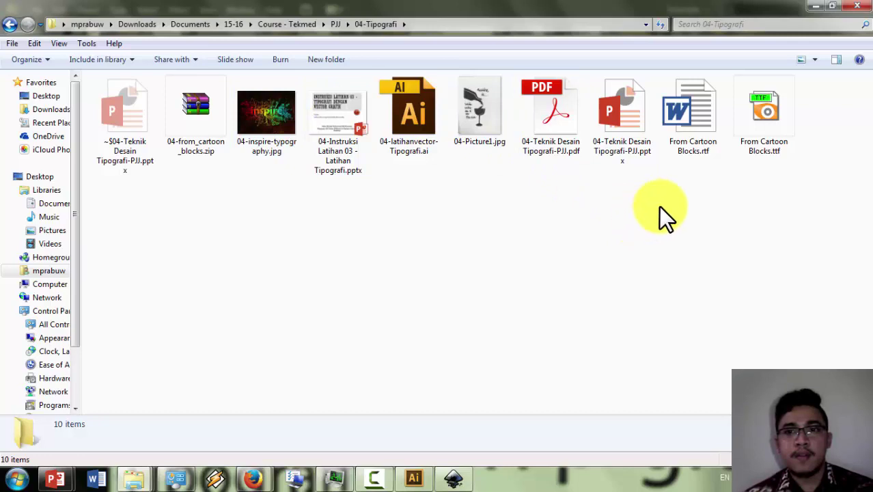
pyautogui.hotkey('alt', 'Tab')
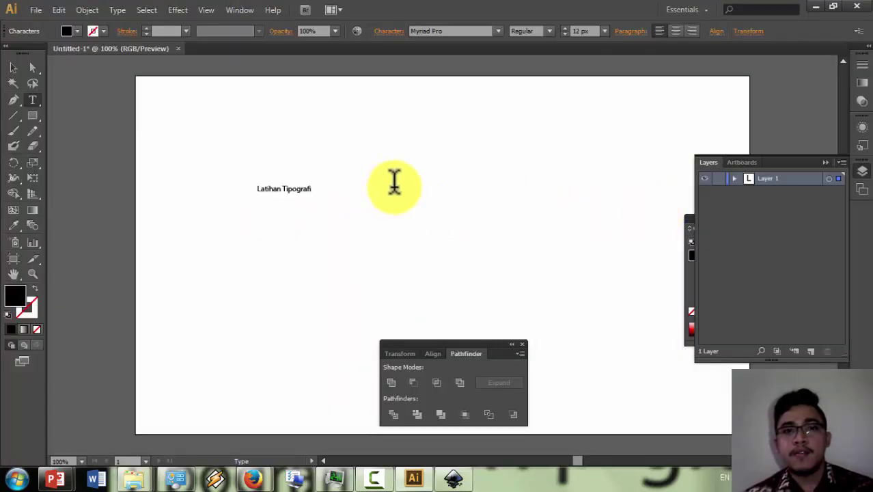
# Step: Set the font of the whole "Latihan Tipografi" text to From Cartoon Blocks
pyautogui.hotkey('ctrl', 'a')
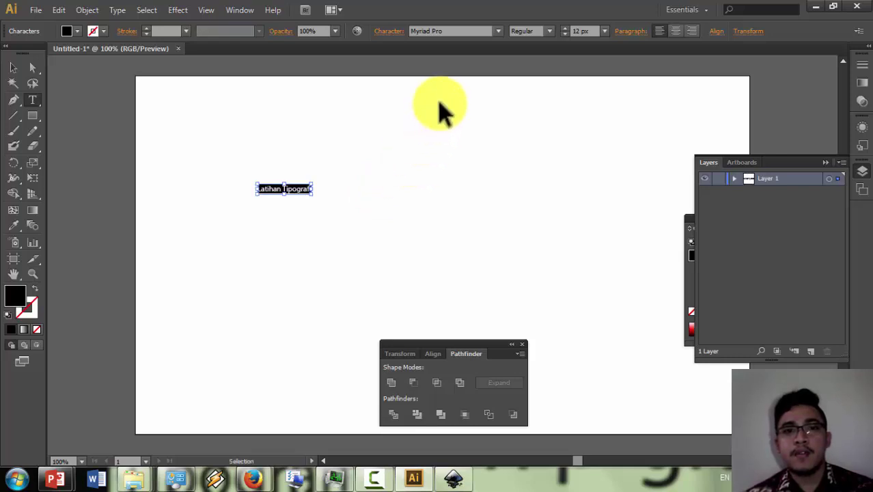
pyautogui.click(445, 31)
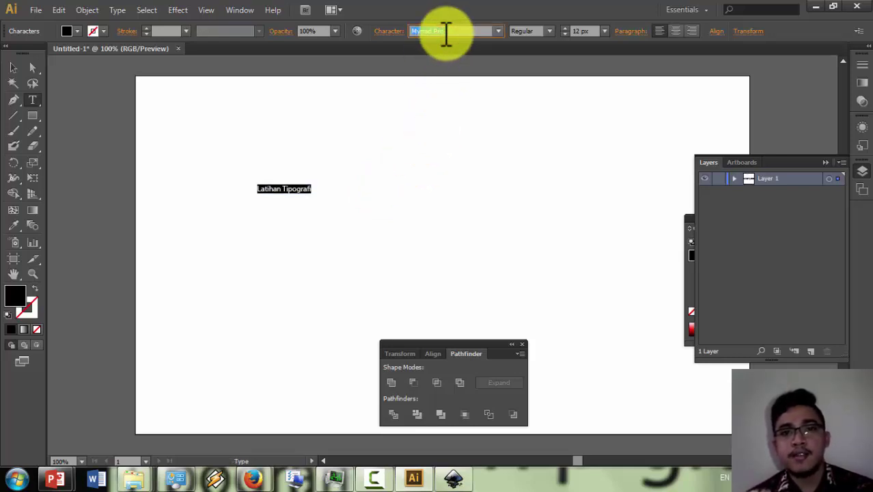
pyautogui.click(498, 30)
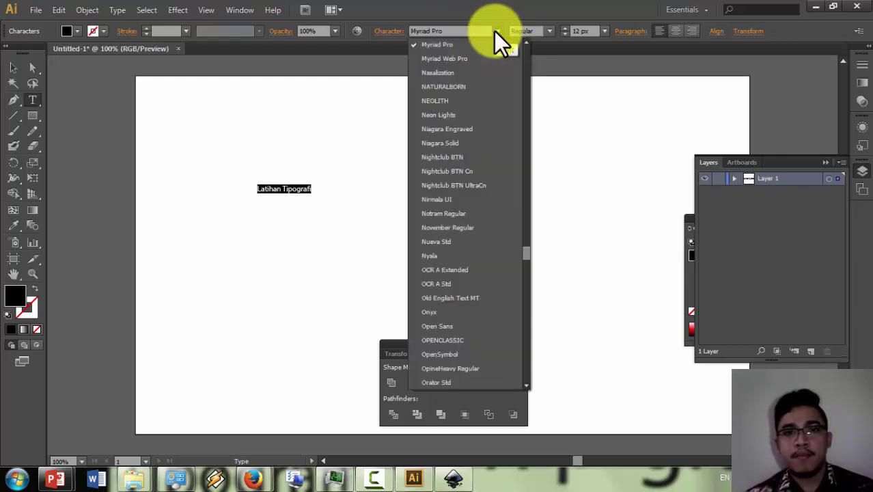
pyautogui.click(478, 31)
pyautogui.click(478, 31)
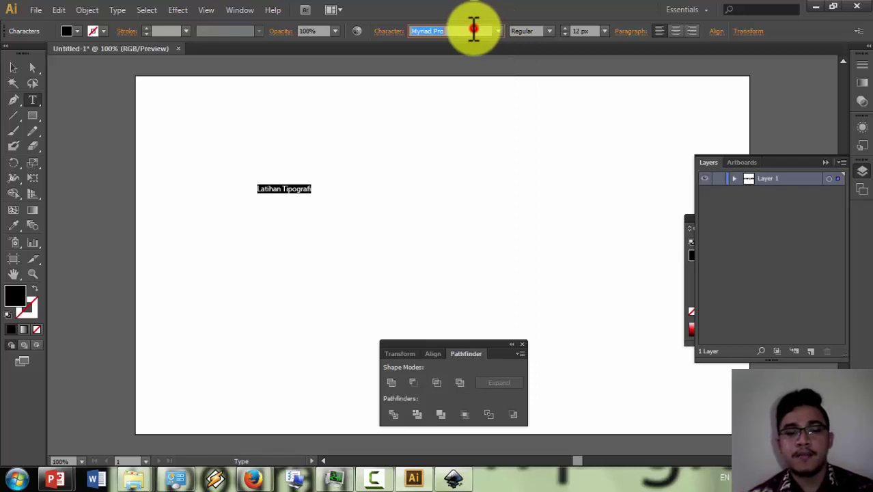
pyautogui.write('From Cartoo')
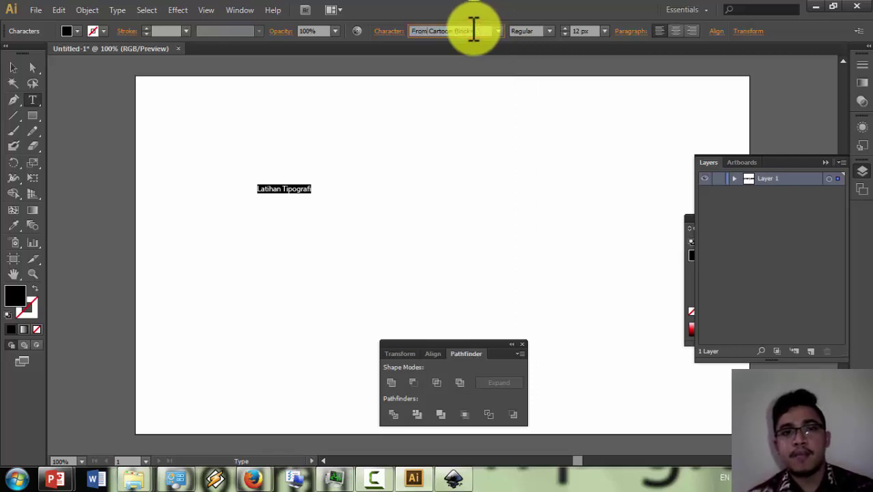
pyautogui.press('Return')
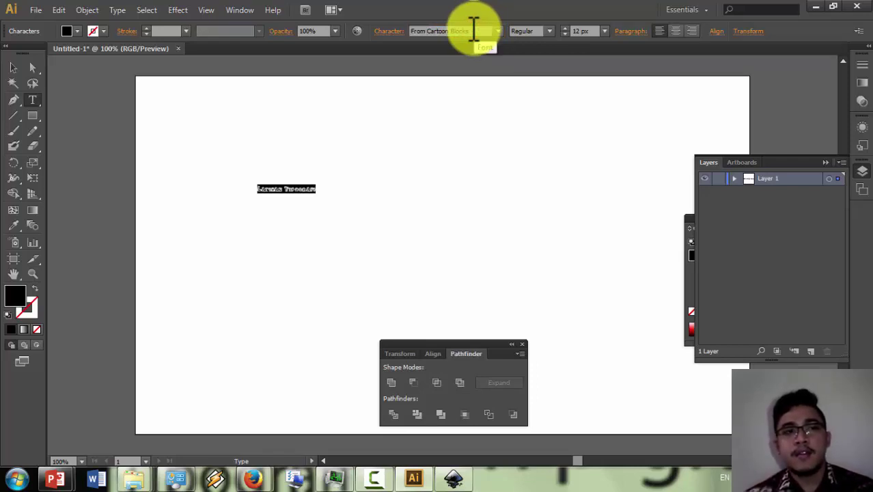
# Step: Scale the "Latihan Tipografi" text up to about 116 px and move it near the artboard's top edge
pyautogui.click(14, 67)
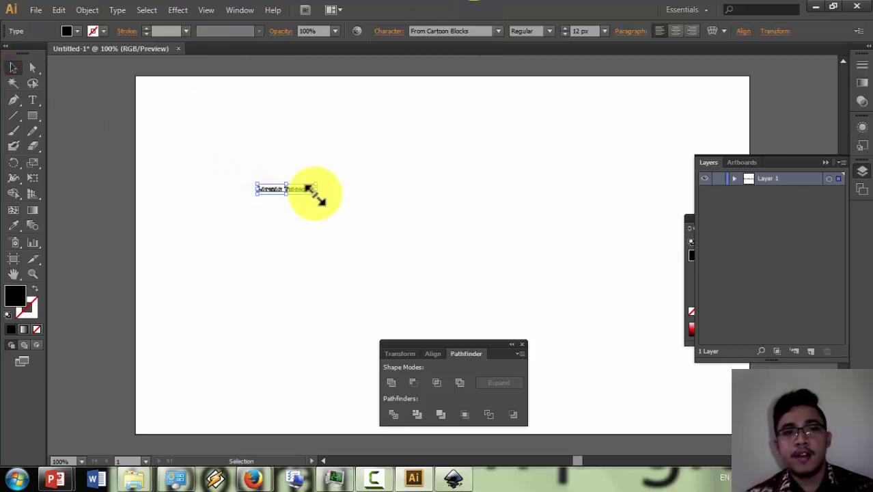
pyautogui.moveTo(310, 189); pyautogui.dragTo(662, 368)
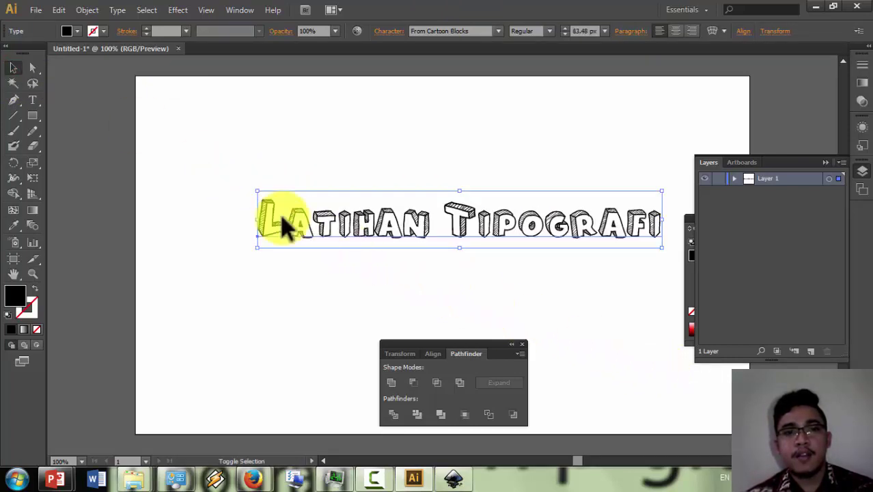
pyautogui.moveTo(257, 191); pyautogui.dragTo(117, 98)
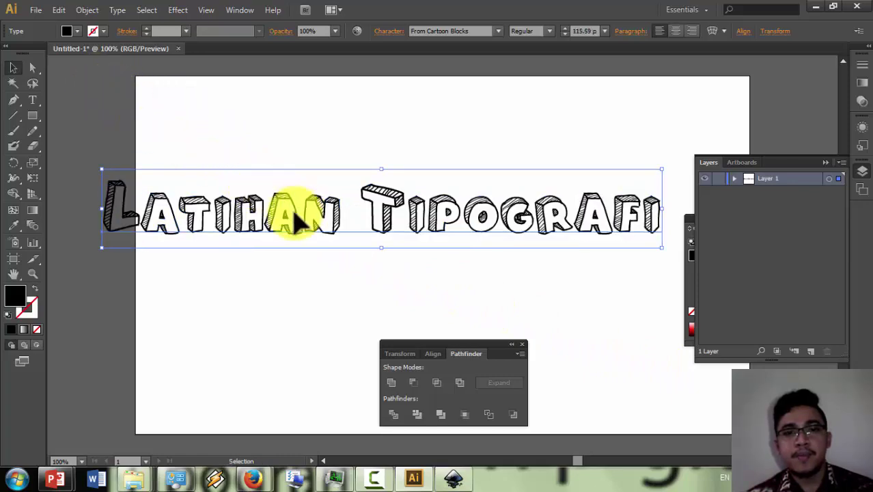
pyautogui.moveTo(295, 218); pyautogui.dragTo(328, 149)
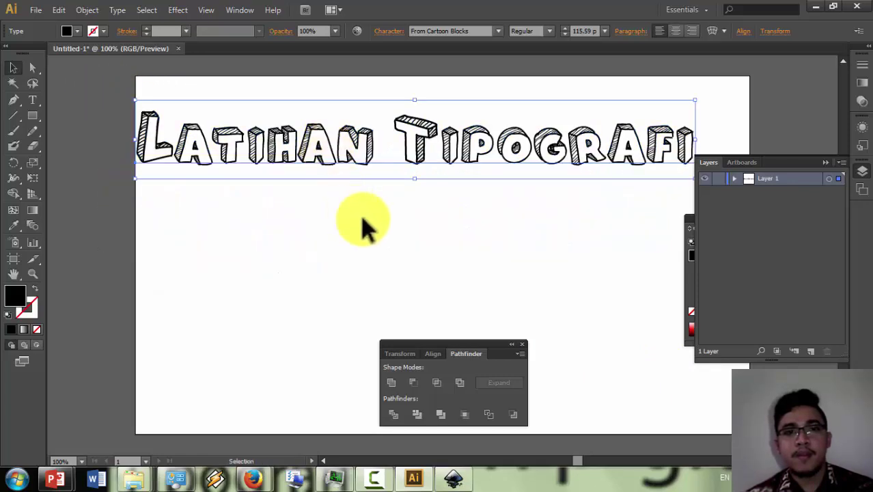
pyautogui.moveTo(411, 144); pyautogui.dragTo(446, 136)
pyautogui.click(460, 189)
pyautogui.click(461, 143)
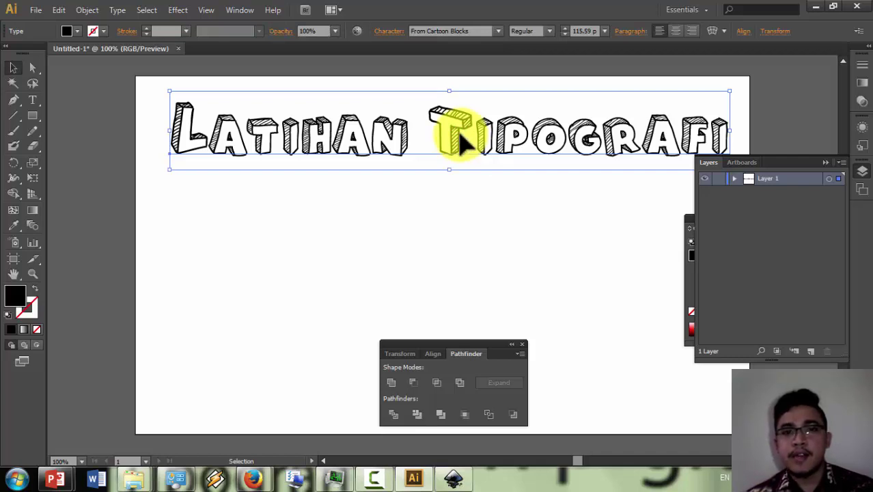
# Step: Convert the "Latihan Tipografi" text to outlines and deselect it
pyautogui.rightClick(455, 127)
pyautogui.click(415, 188)
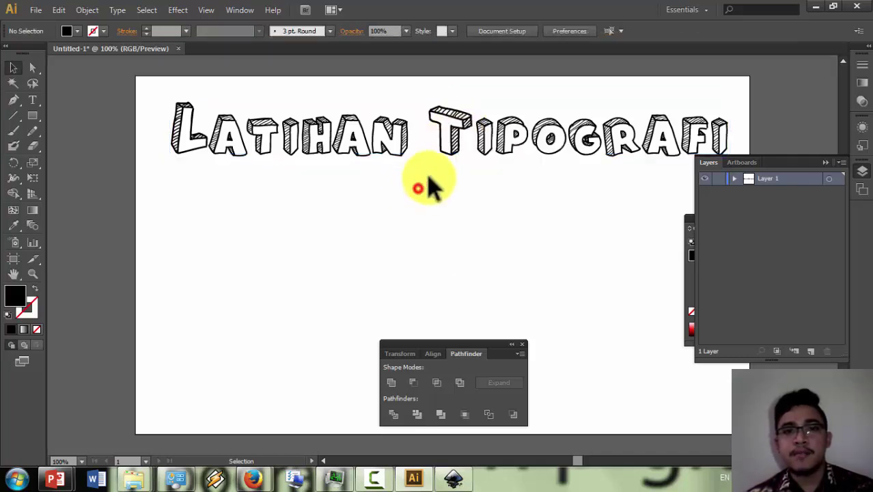
pyautogui.click(454, 142)
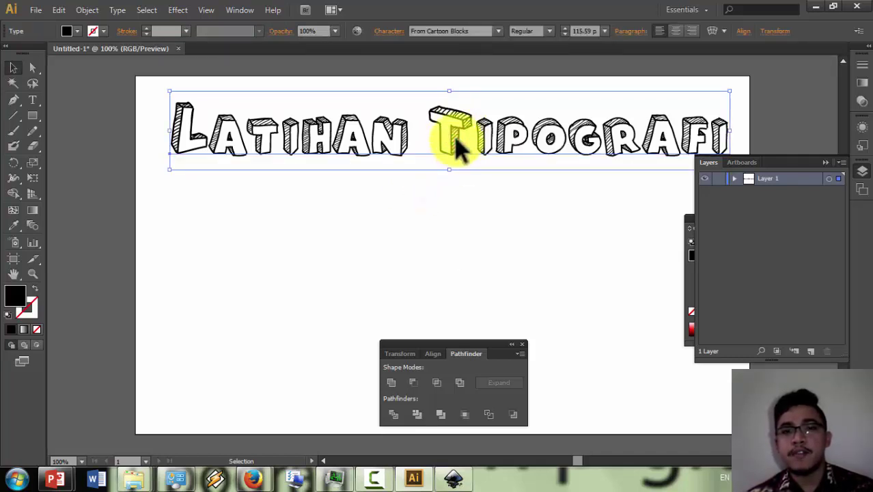
pyautogui.rightClick(455, 140)
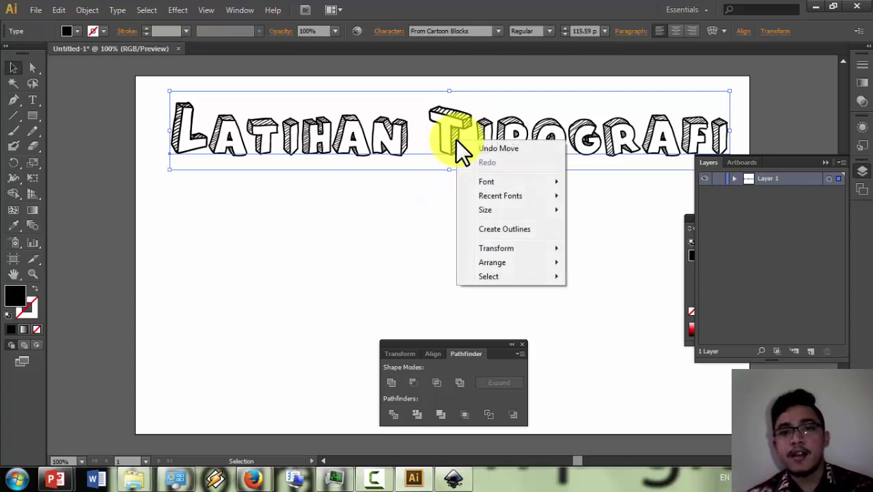
pyautogui.click(483, 228)
pyautogui.click(440, 198)
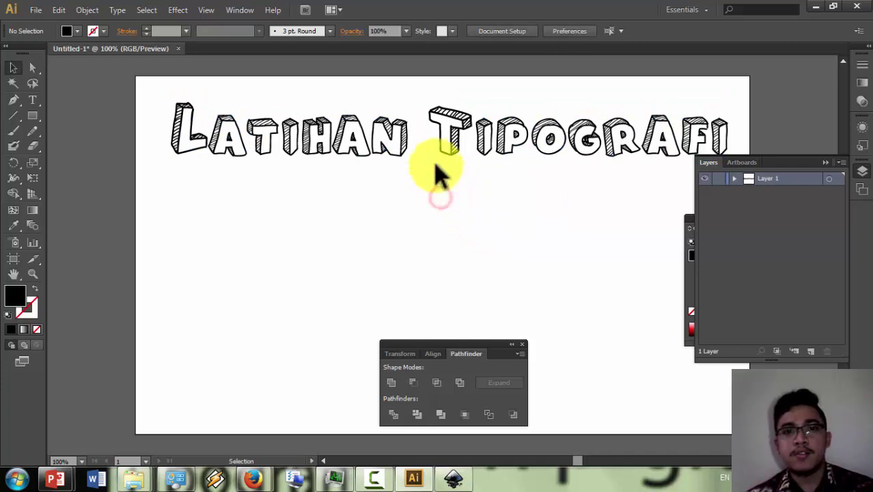
# Step: Ungroup the outlined text into separate letters and select the letter T of "Tipografi"
pyautogui.click(429, 120)
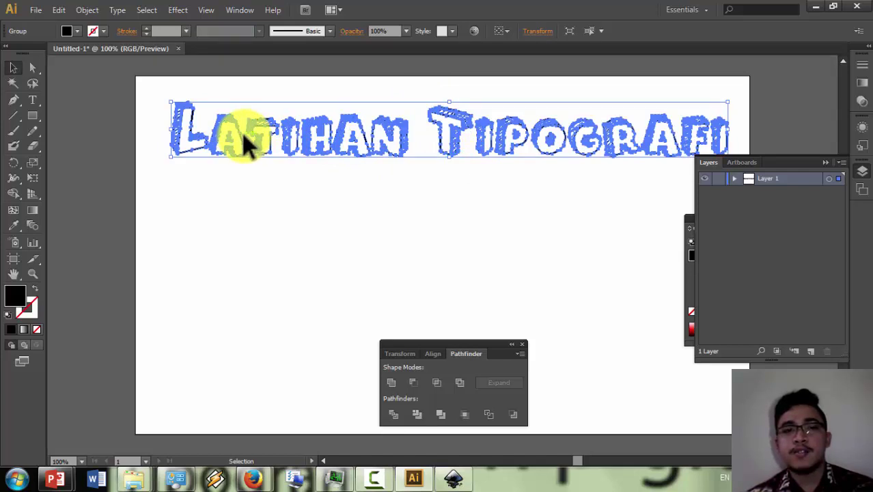
pyautogui.rightClick(442, 135)
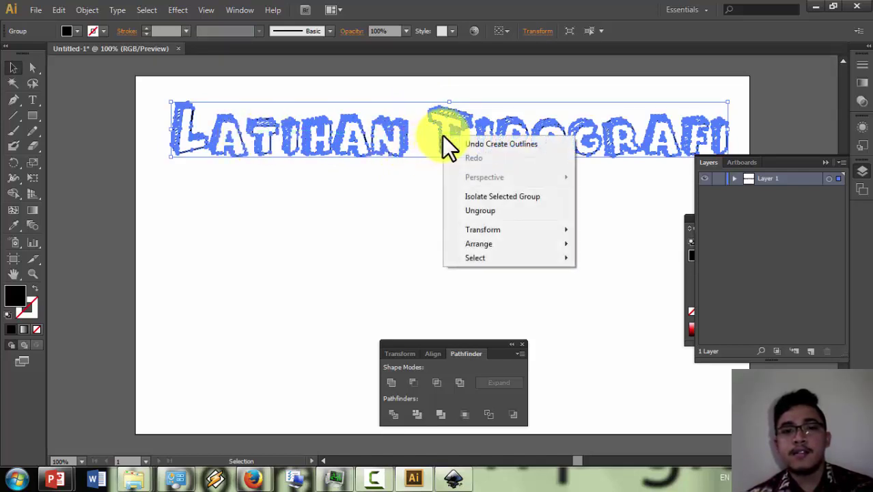
pyautogui.click(467, 209)
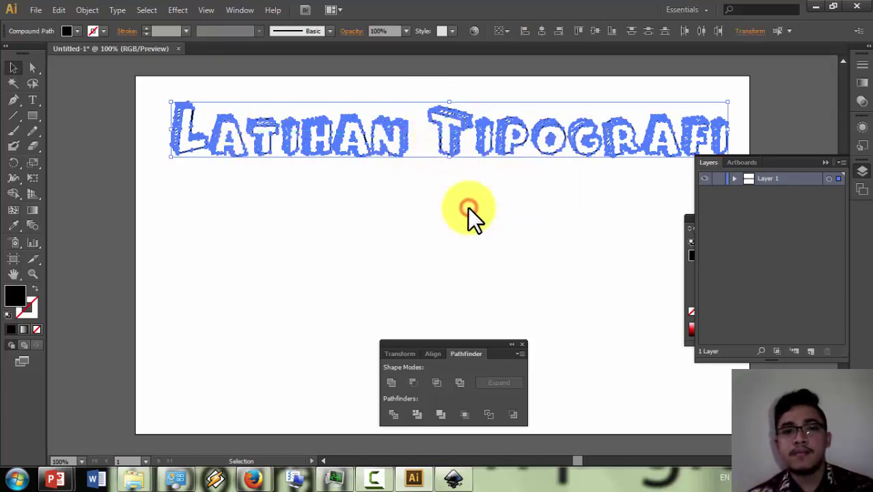
pyautogui.click(429, 203)
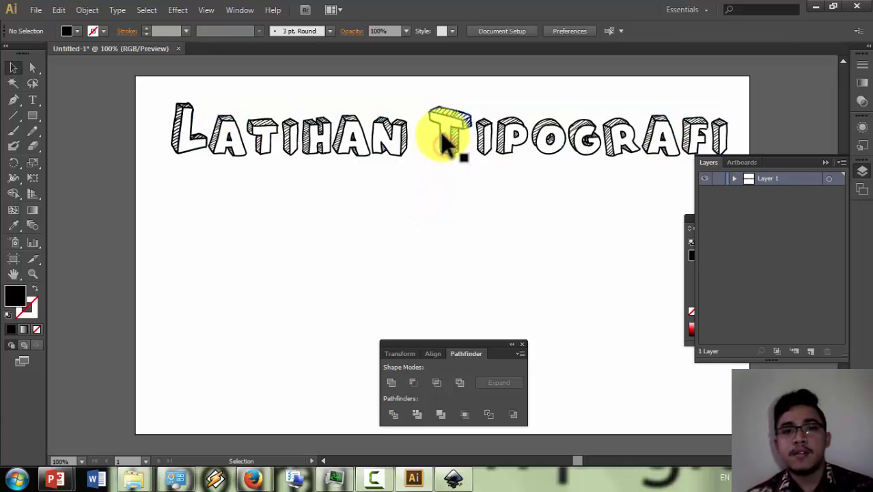
pyautogui.click(444, 143)
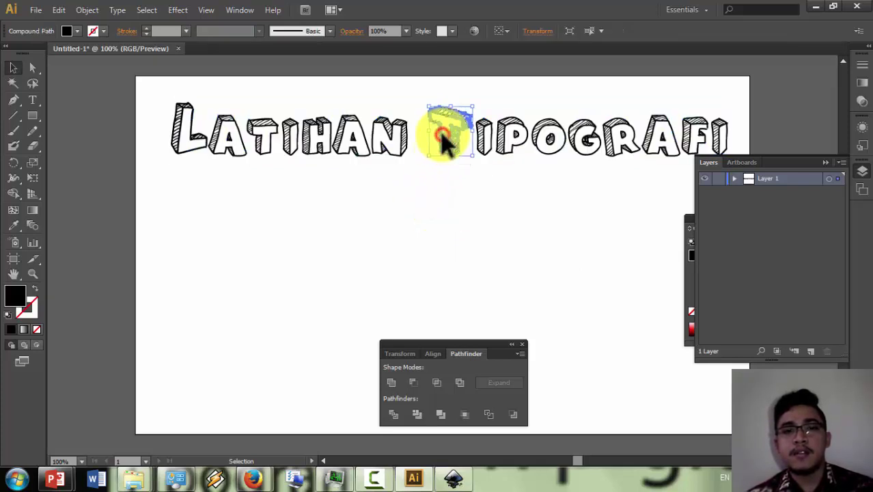
# Step: Fill the outlined letter L of "Latihan" with magenta
pyautogui.click(179, 137)
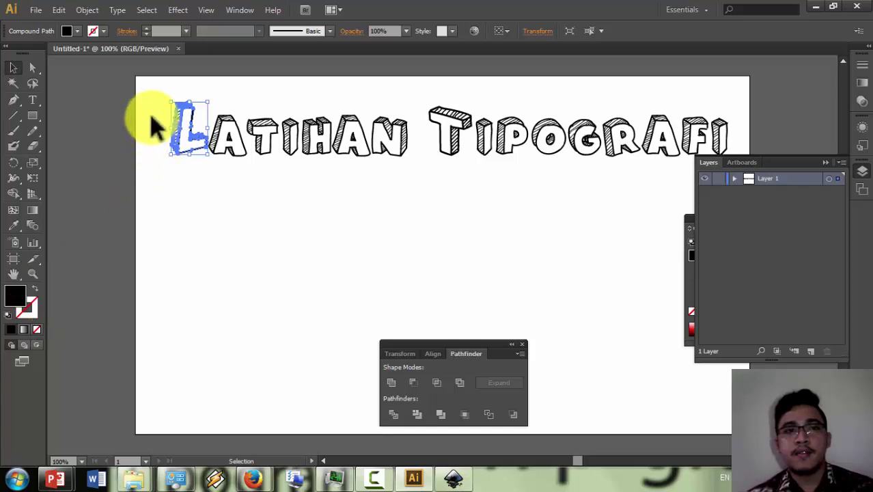
pyautogui.click(76, 31)
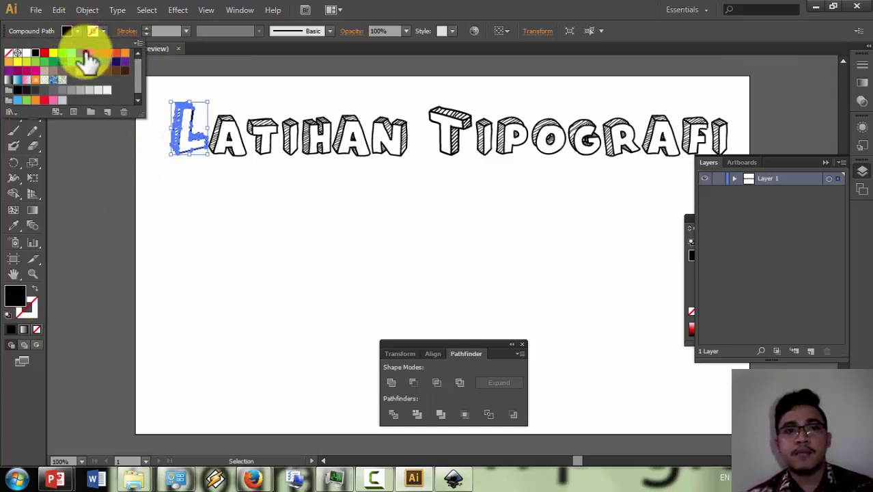
pyautogui.click(86, 53)
# Step: Fill the first outlined letter A of "Latihan" with RGB Red and deselect it
pyautogui.click(219, 147)
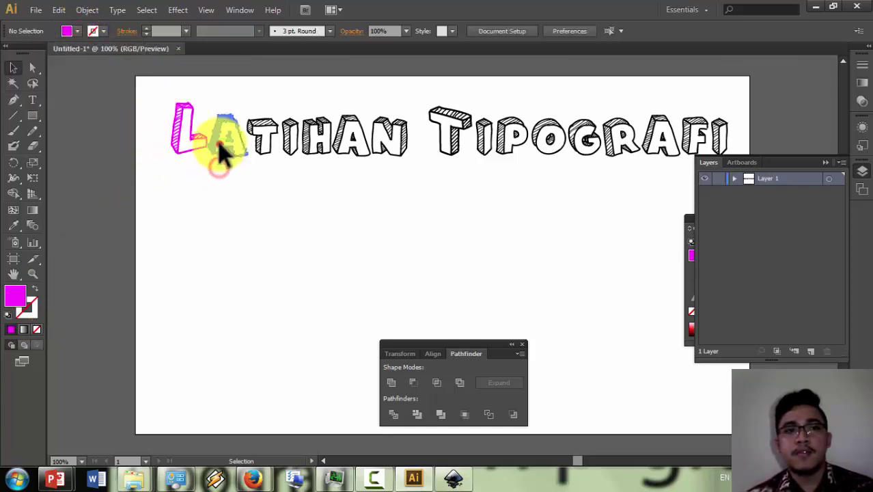
pyautogui.click(219, 151)
pyautogui.click(77, 31)
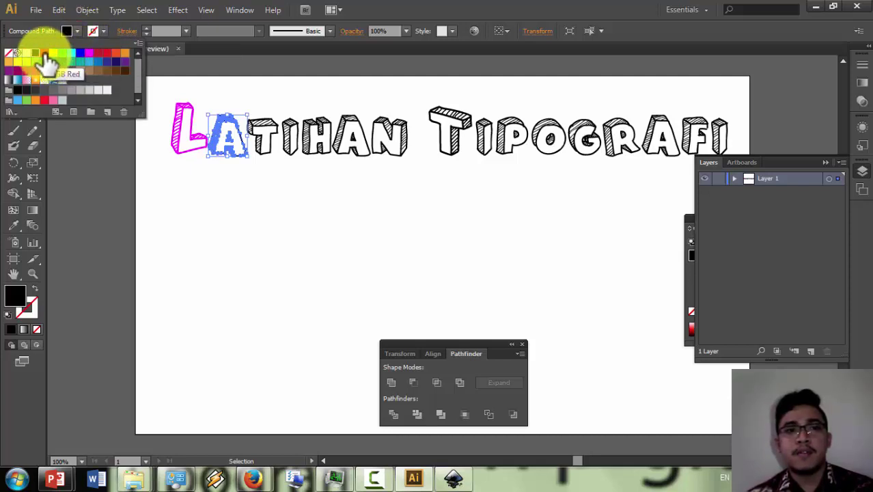
pyautogui.click(44, 54)
pyautogui.click(208, 197)
# Step: Change the fill of the outlined letter L of "Latihan" to light orange
pyautogui.click(177, 140)
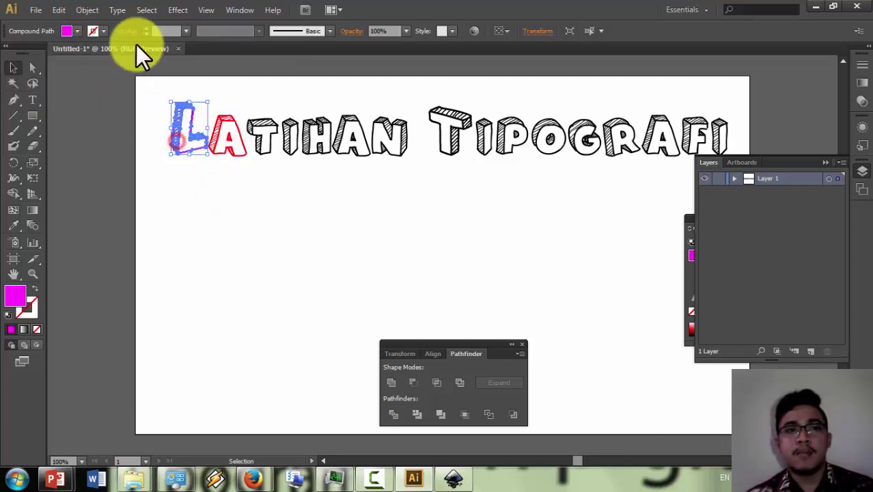
pyautogui.click(79, 30)
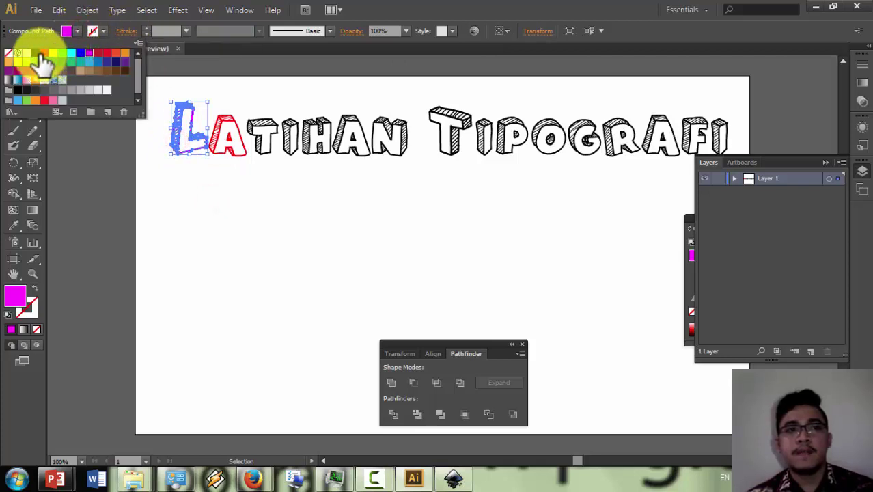
pyautogui.click(17, 68)
pyautogui.click(274, 208)
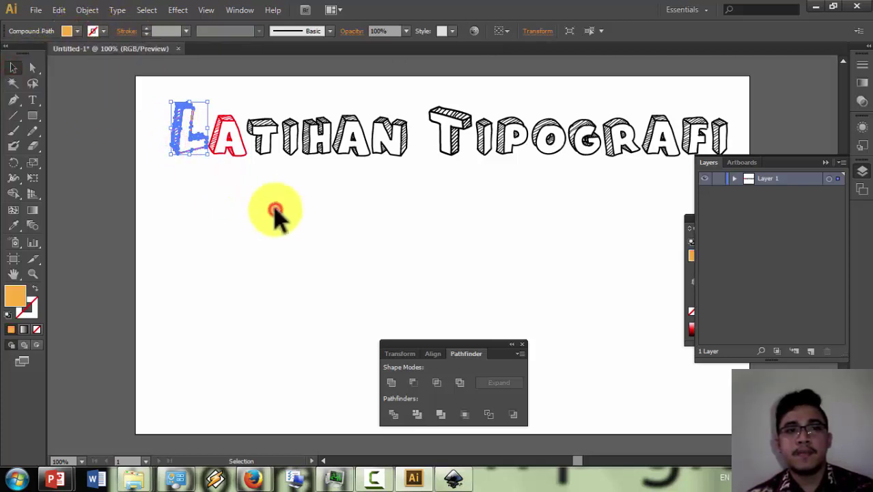
pyautogui.moveTo(259, 146); pyautogui.dragTo(270, 174)
# Step: Enlarge the orange letter L up and to the left so it stands taller than the other letters
pyautogui.click(182, 136)
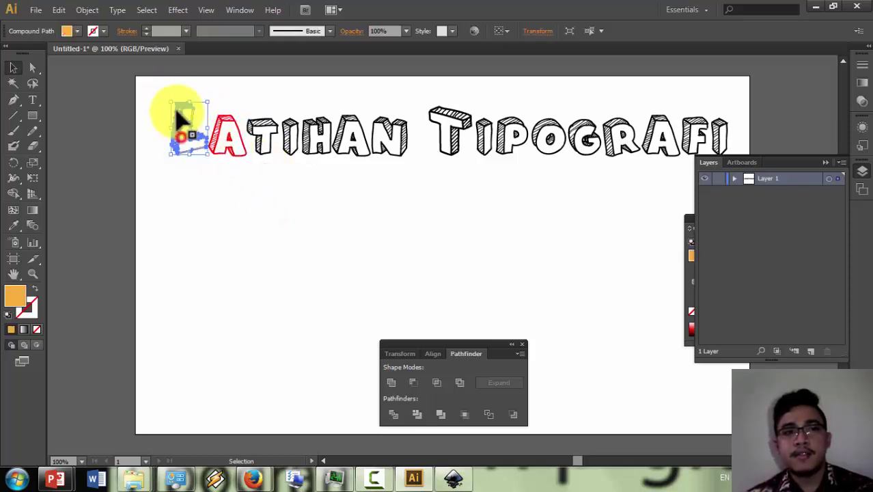
pyautogui.moveTo(176, 117); pyautogui.dragTo(140, 73)
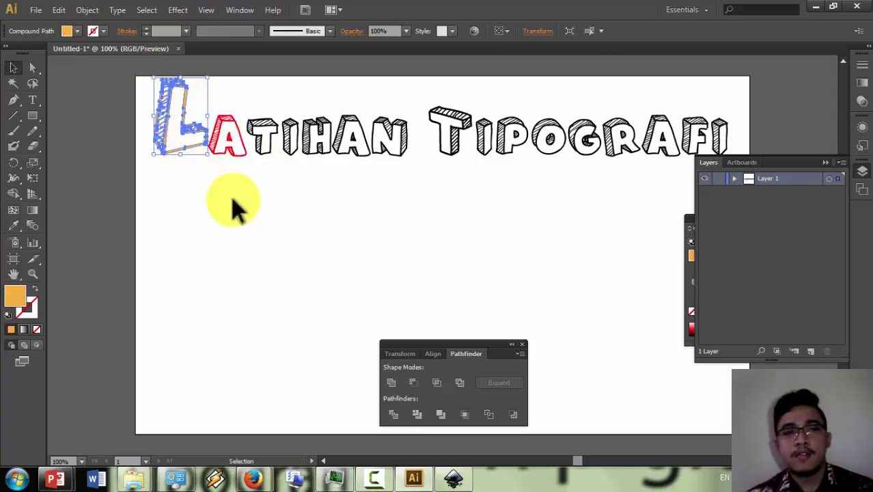
pyautogui.click(233, 205)
# Step: Try to pull an anchor point on the lower left edge of the orange L outward into a spike with Direct Selection
pyautogui.moveTo(156, 126); pyautogui.dragTo(165, 136)
pyautogui.scroll(4, 166, 137)
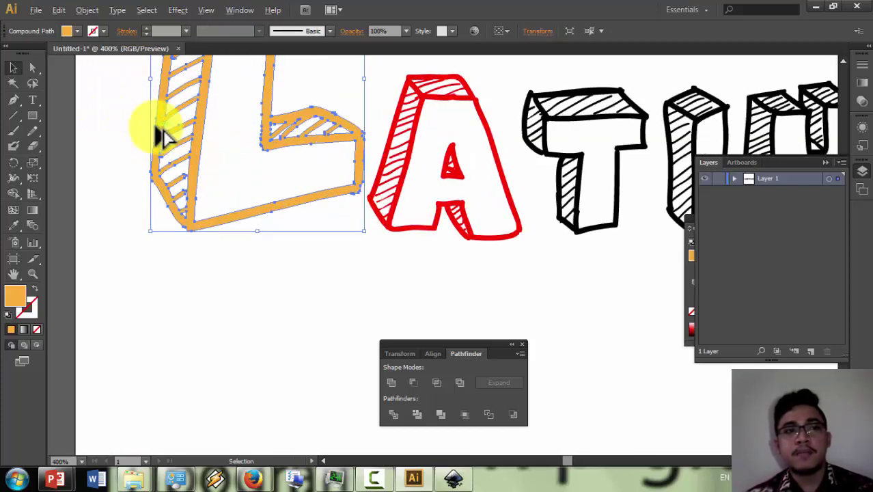
pyautogui.scroll(2, 121, 117)
pyautogui.click(33, 67)
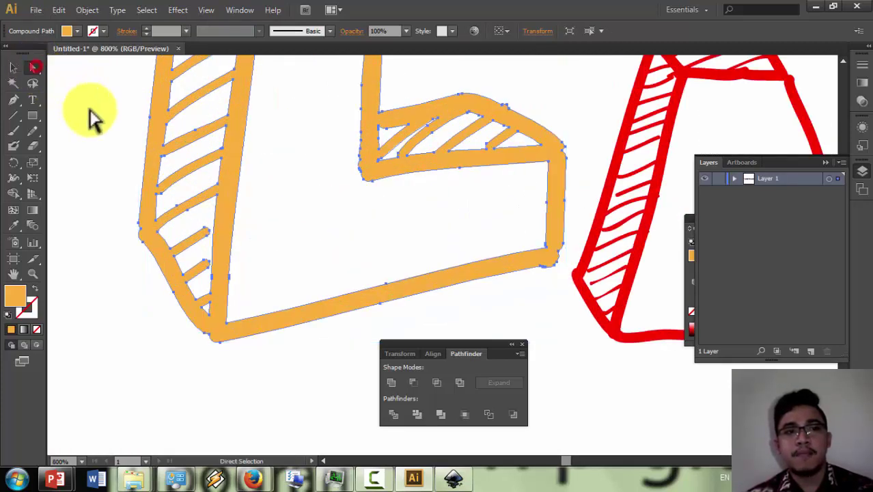
pyautogui.moveTo(138, 192); pyautogui.dragTo(76, 172)
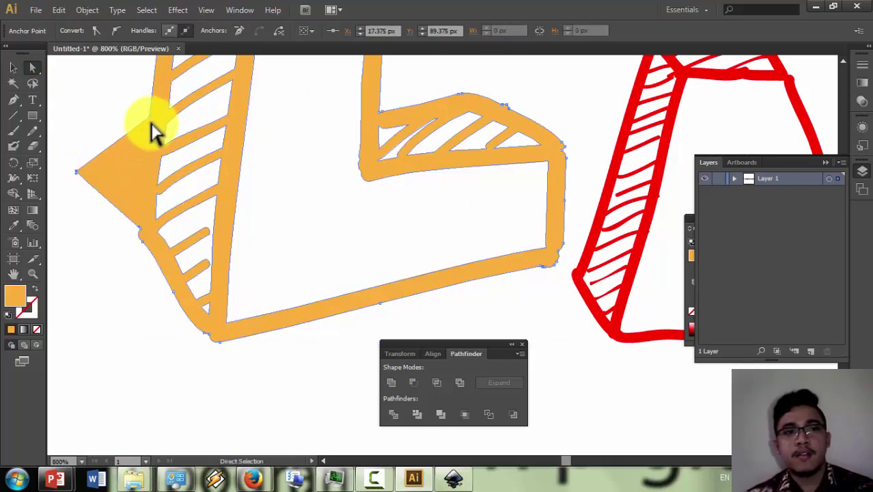
pyautogui.scroll(-2, 263, 155)
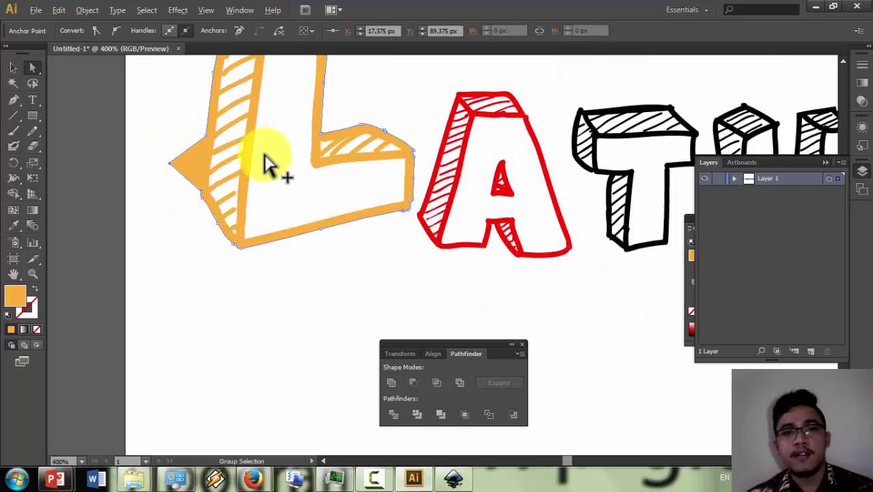
pyautogui.scroll(-2, 266, 163)
pyautogui.click(273, 166)
pyautogui.click(306, 239)
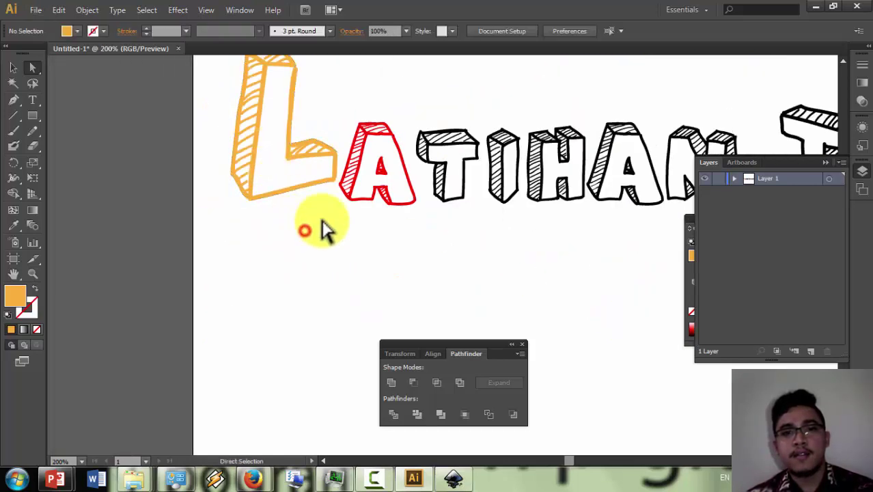
# Step: Select and adjust an anchor point on the upper edge of the H in "Latihan" with Direct Selection, then deselect the letter
pyautogui.scroll(-2, 323, 224)
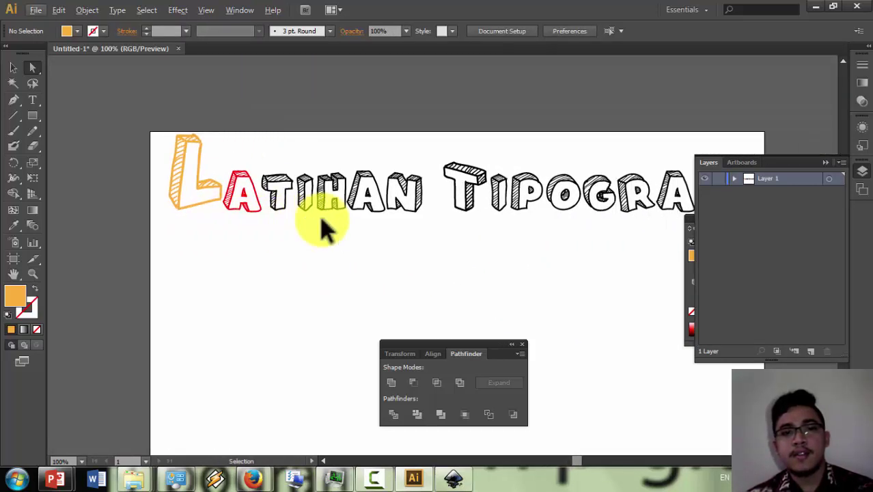
pyautogui.hscroll(2, 322, 224)
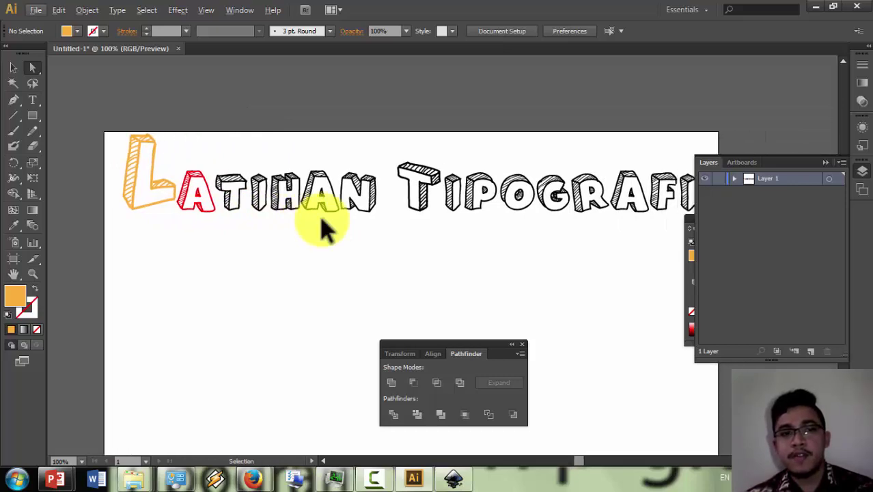
pyautogui.press('a')
pyautogui.scroll(6, 290, 183)
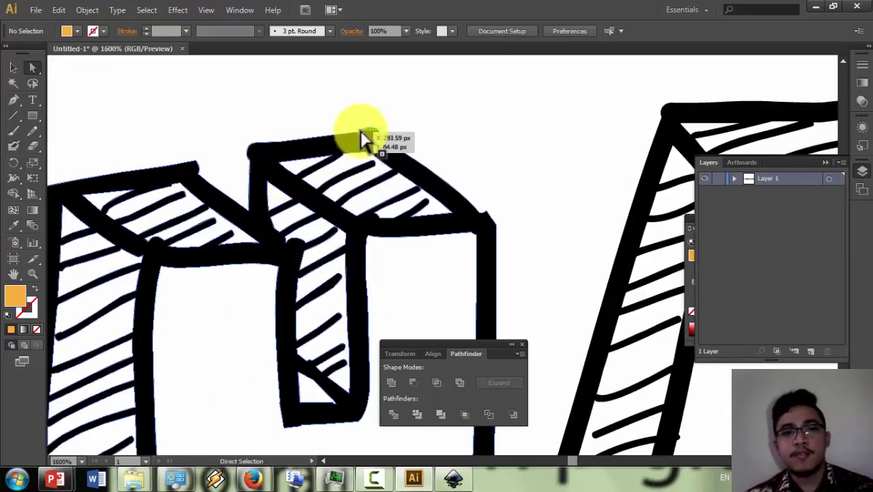
pyautogui.click(363, 138)
pyautogui.scroll(3, 334, 135)
pyautogui.scroll(-5, 426, 164)
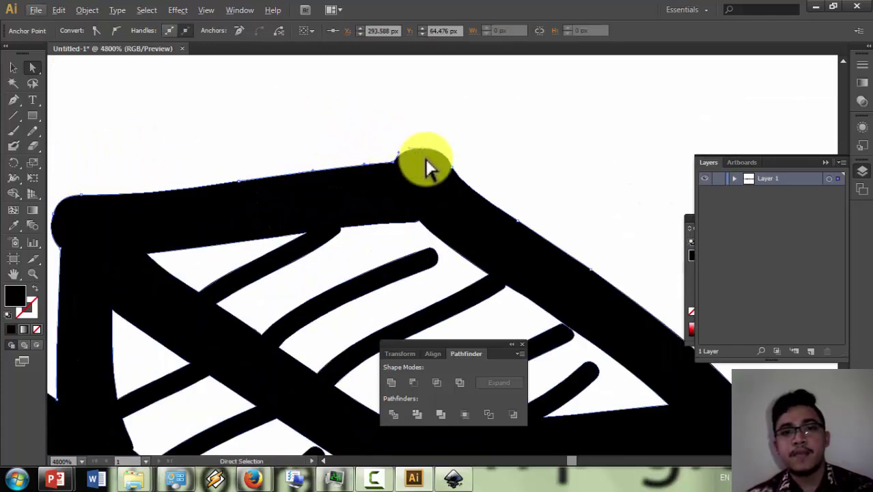
pyautogui.moveTo(451, 176); pyautogui.dragTo(444, 176)
pyautogui.scroll(-4, 448, 175)
pyautogui.scroll(-1, 444, 176)
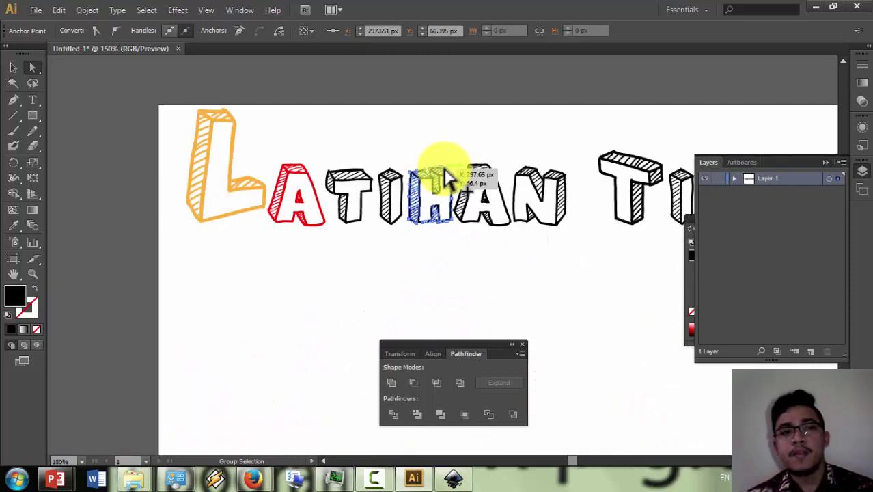
pyautogui.click(13, 67)
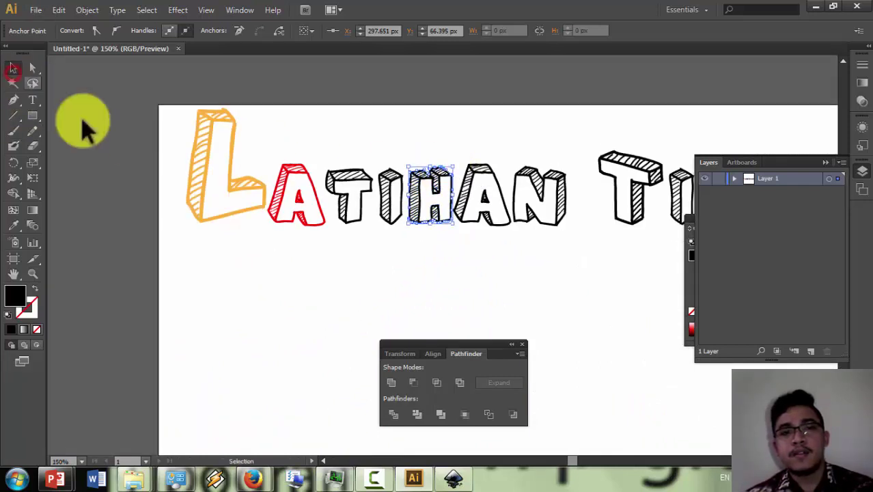
pyautogui.click(249, 247)
pyautogui.hscroll(3, 251, 248)
# Step: Switch to the PowerPoint slide show and advance to the "Tipografi Vector (2)" slide about text on a path
pyautogui.hotkey('alt', 'Tab')
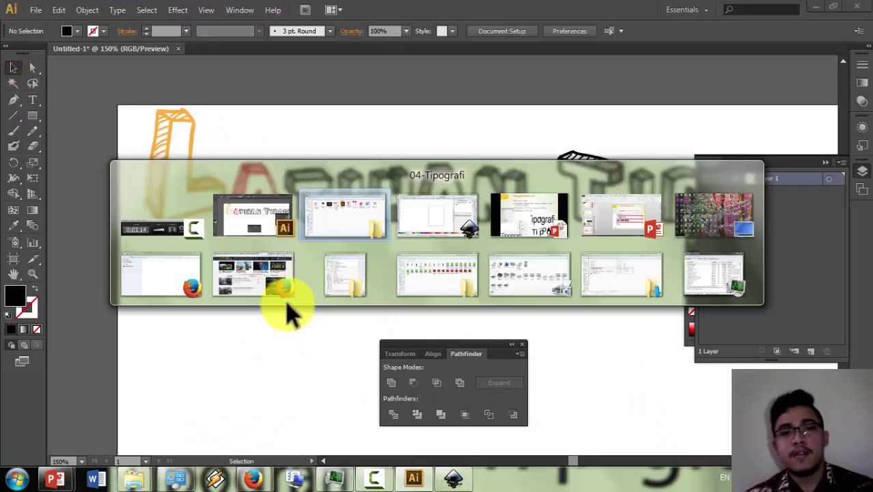
pyautogui.hotkey('alt', 'Tab')
pyautogui.hotkey('alt', 'Tab')
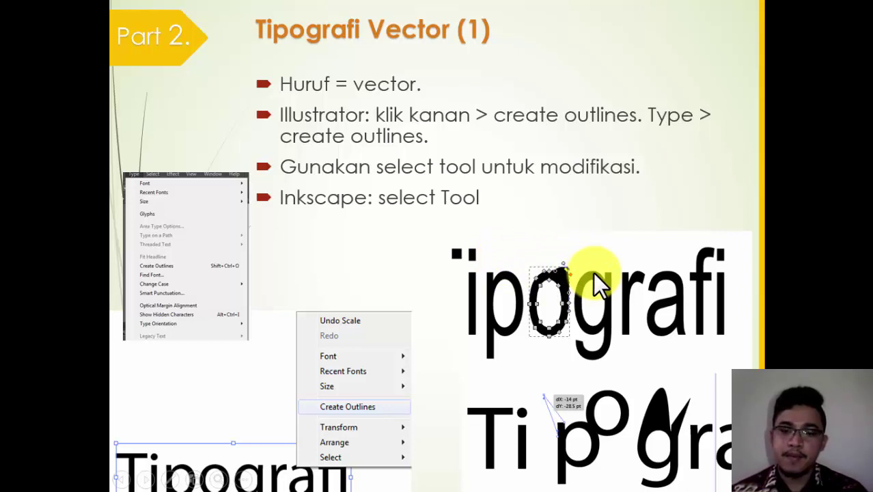
pyautogui.press('Right')
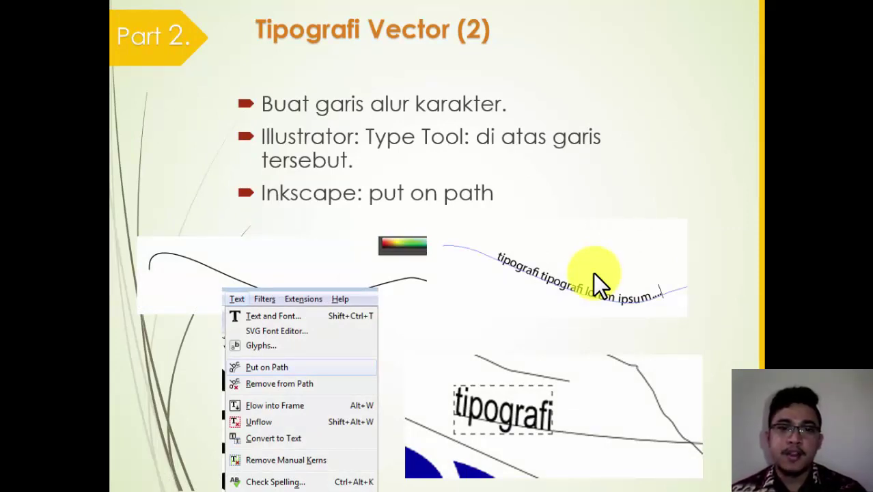
# Step: Switch to Illustrator and end editing of the trial text on the wavy path, returning to the slide show
pyautogui.hotkey('alt', 'Tab')
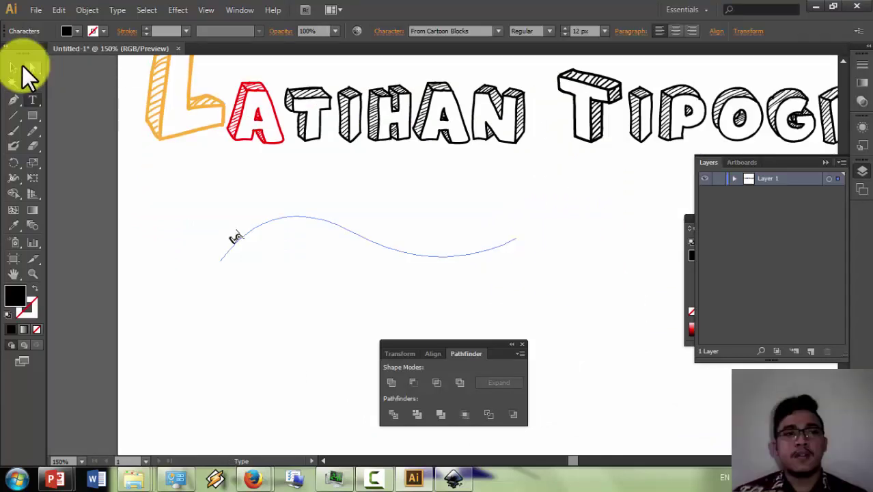
pyautogui.click(17, 63)
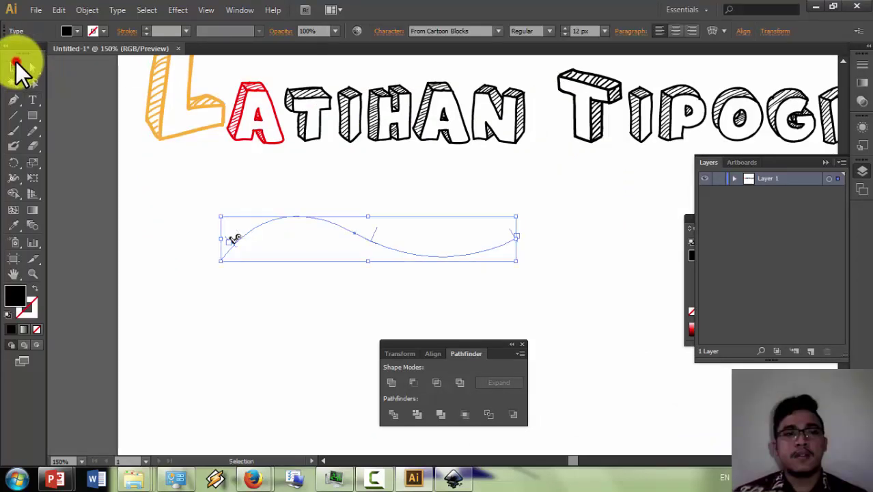
pyautogui.click(302, 234)
pyautogui.hotkey('alt', 'Tab')
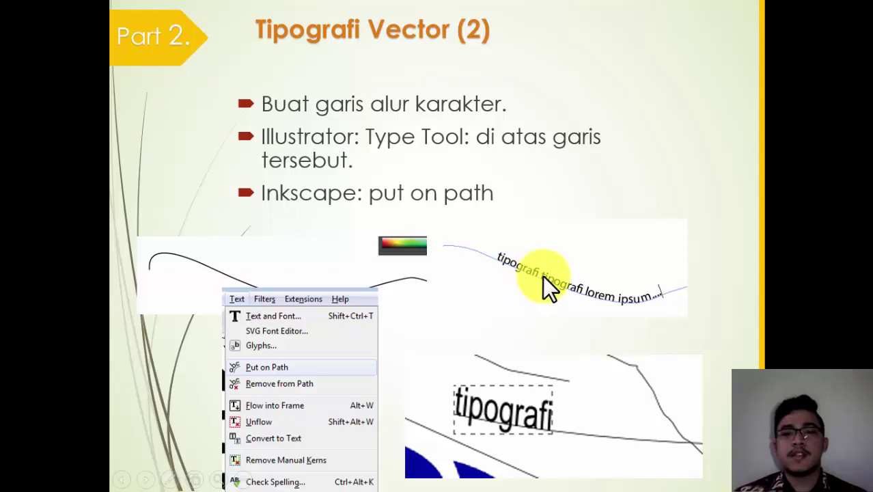
# Step: Switch back to Illustrator and draw a wavy open path with three anchor points below "Latihan" using the Pen tool
pyautogui.hotkey('alt', 'Tab')
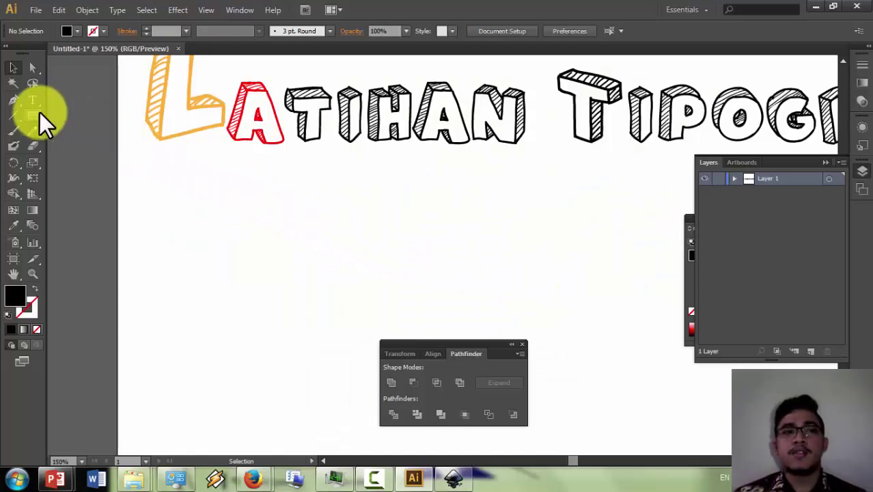
pyautogui.click(13, 101)
pyautogui.click(216, 260)
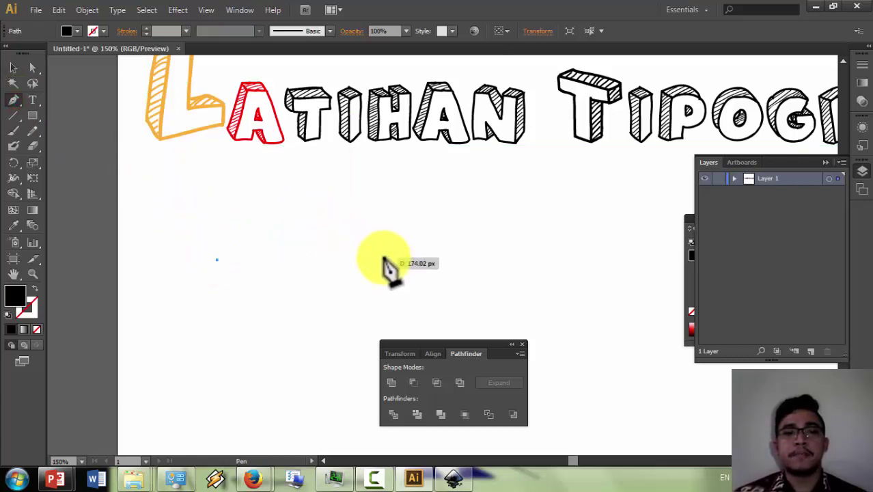
pyautogui.moveTo(368, 248); pyautogui.dragTo(469, 298)
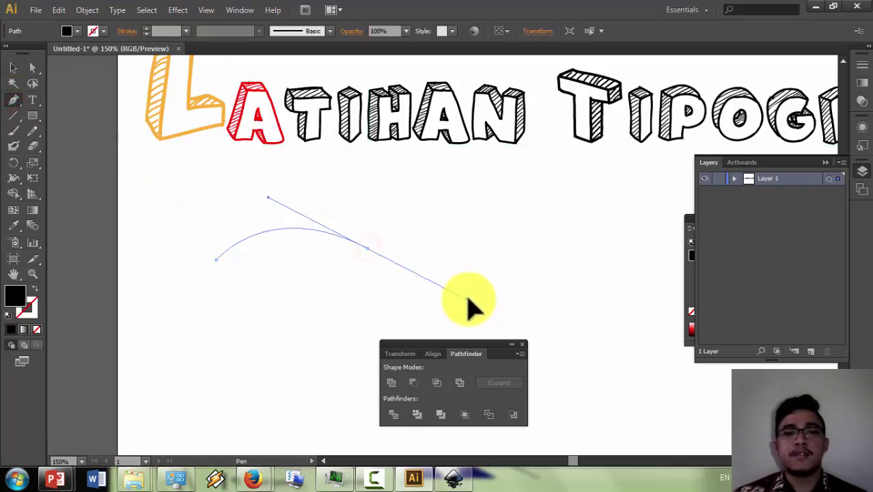
pyautogui.click(558, 244)
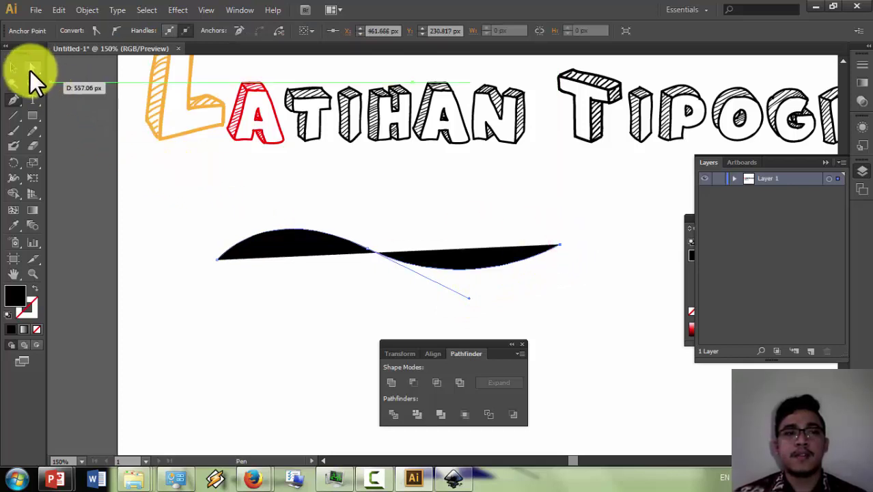
pyautogui.click(17, 67)
pyautogui.click(203, 186)
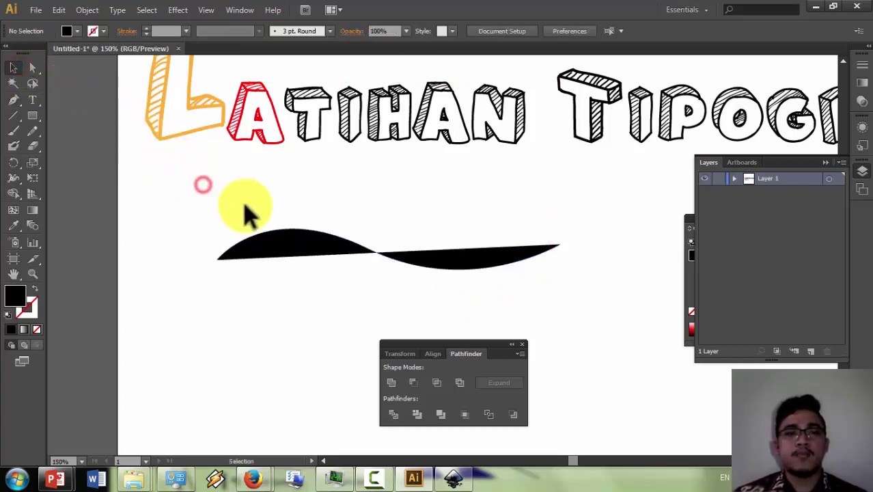
# Step: Set the wavy path to no fill with a black stroke and deselect it
pyautogui.click(294, 241)
pyautogui.click(78, 31)
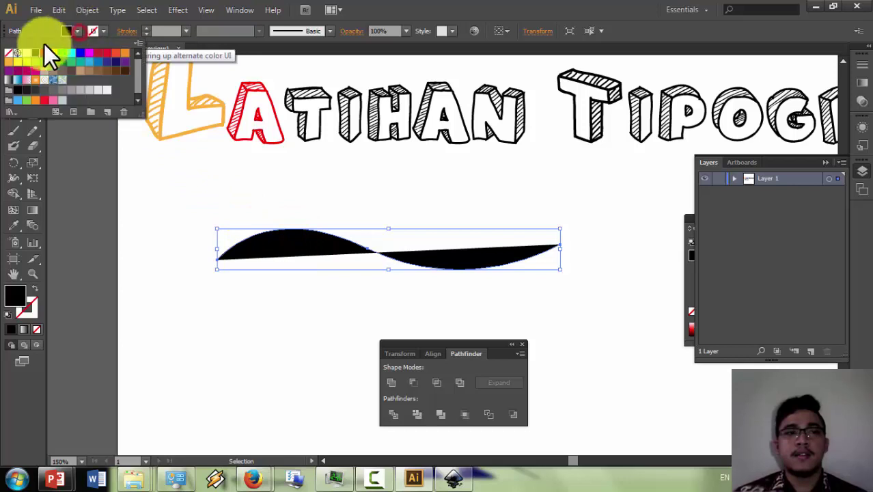
pyautogui.click(8, 54)
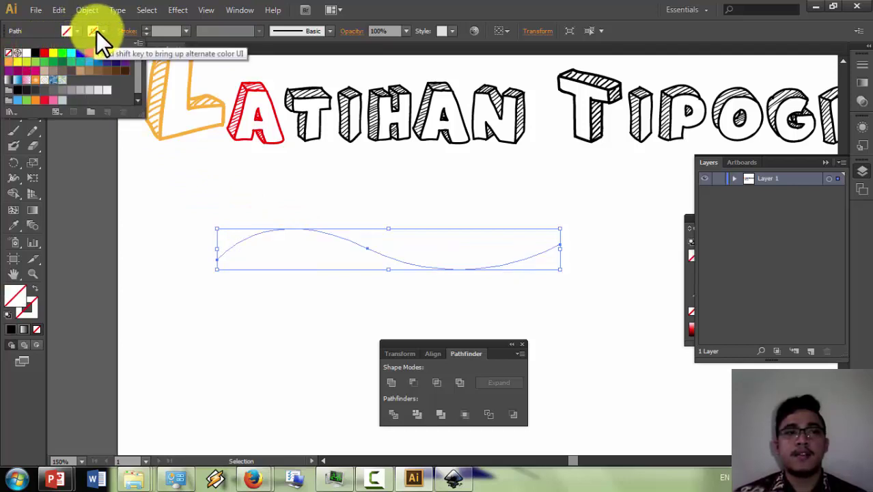
pyautogui.click(97, 30)
pyautogui.click(35, 51)
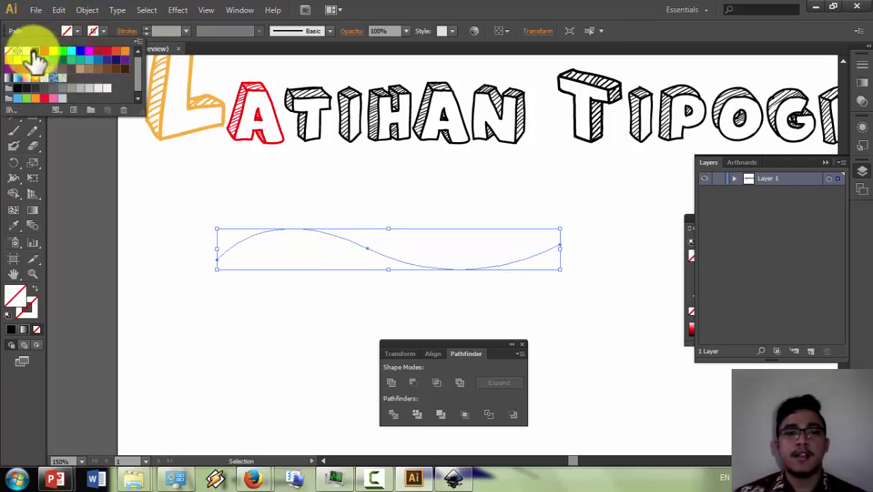
pyautogui.click(220, 179)
pyautogui.click(221, 179)
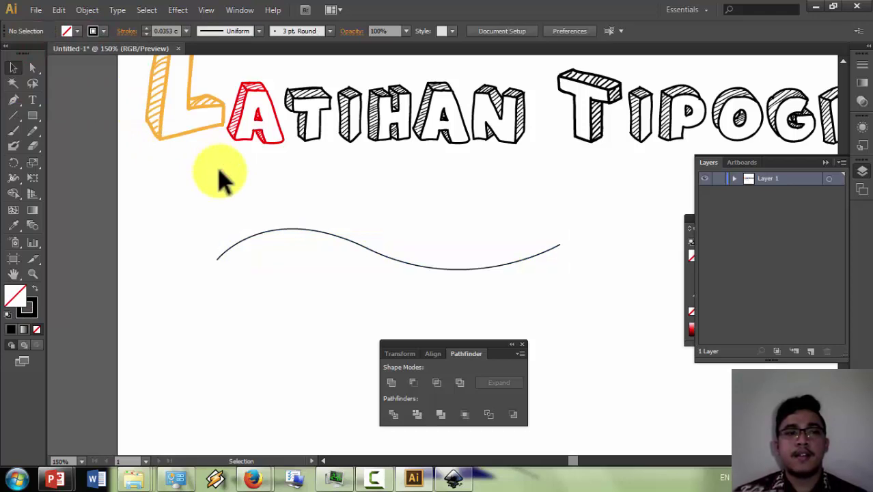
# Step: Place the text "Latihan Tipografi" along the wavy path with the Type tool
pyautogui.click(33, 101)
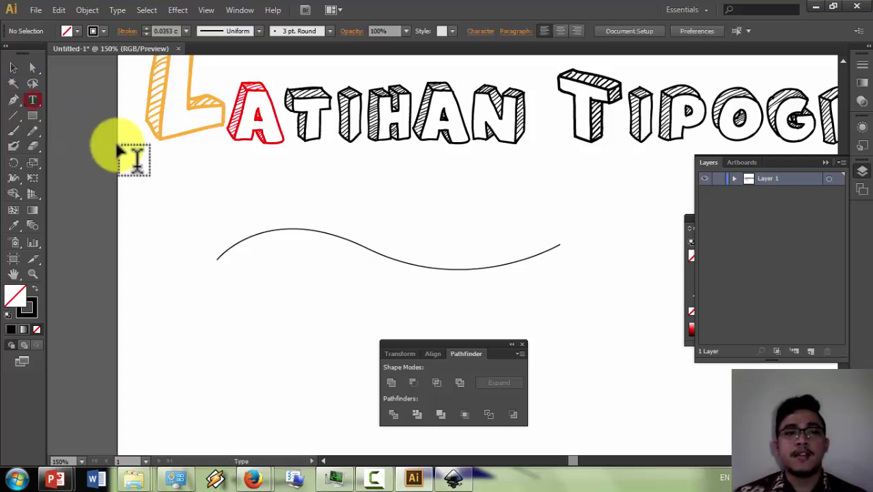
pyautogui.click(234, 241)
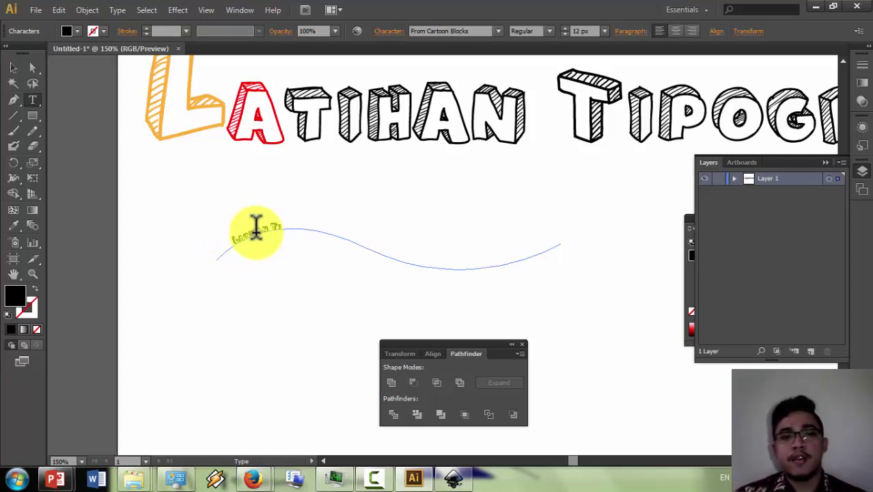
pyautogui.write('Latihan Tipografi')
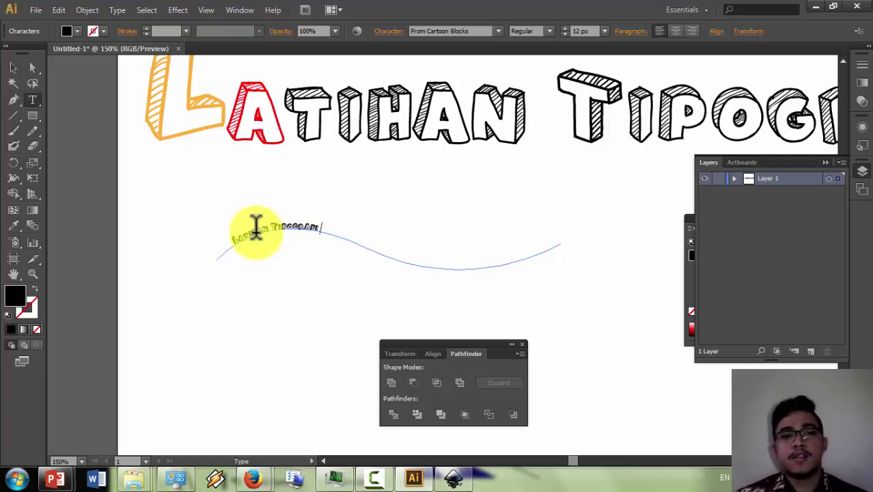
# Step: Set the font size of the whole "Latihan Tipografi" text on the wavy path to 36 px
pyautogui.moveTo(230, 235); pyautogui.dragTo(290, 180)
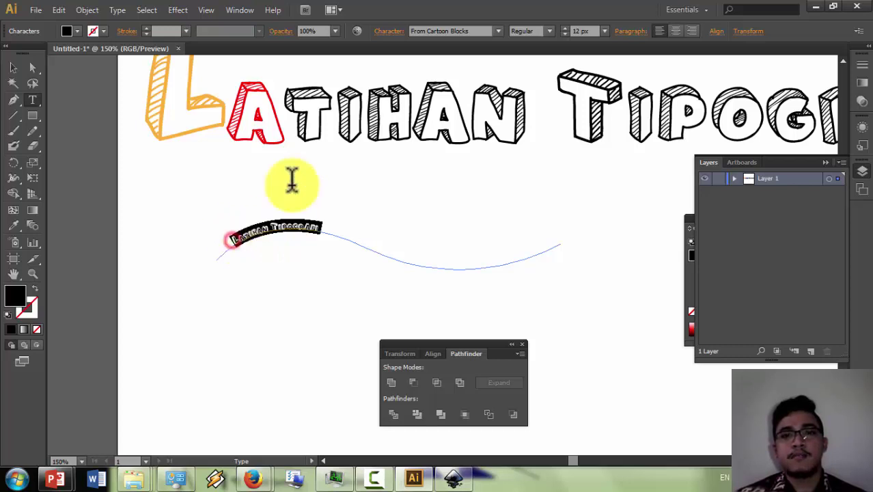
pyautogui.click(604, 30)
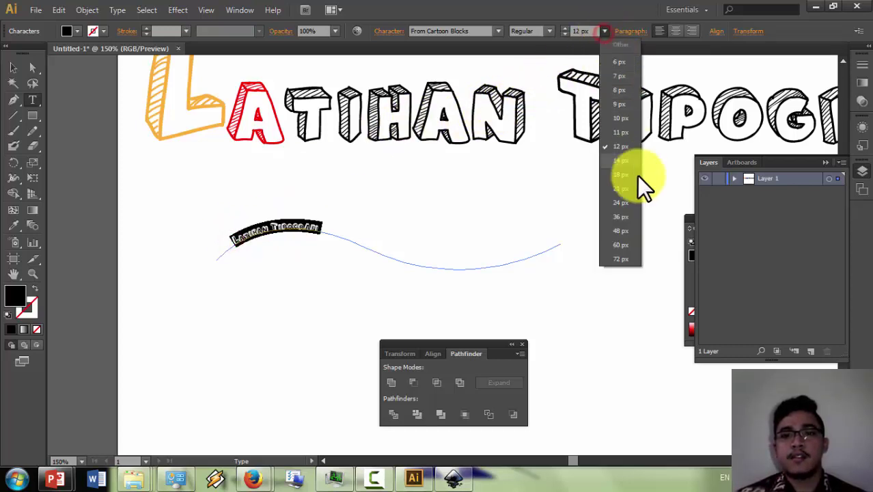
pyautogui.click(620, 252)
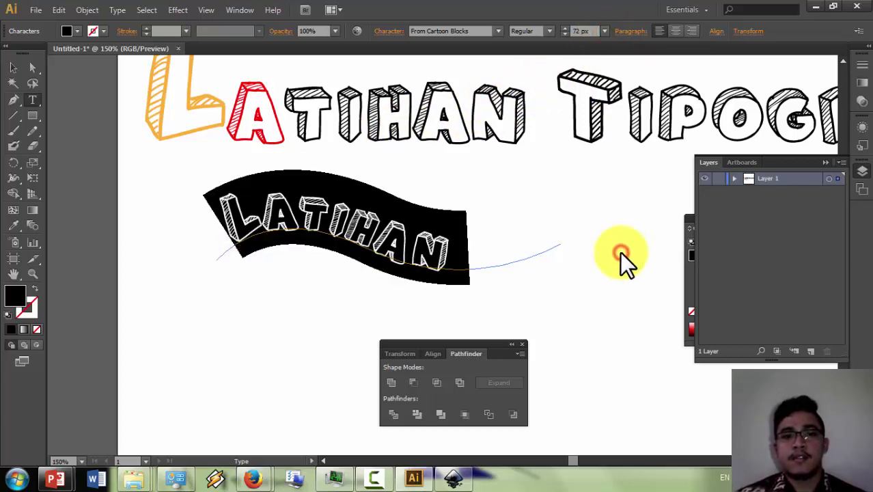
pyautogui.click(604, 31)
pyautogui.click(614, 215)
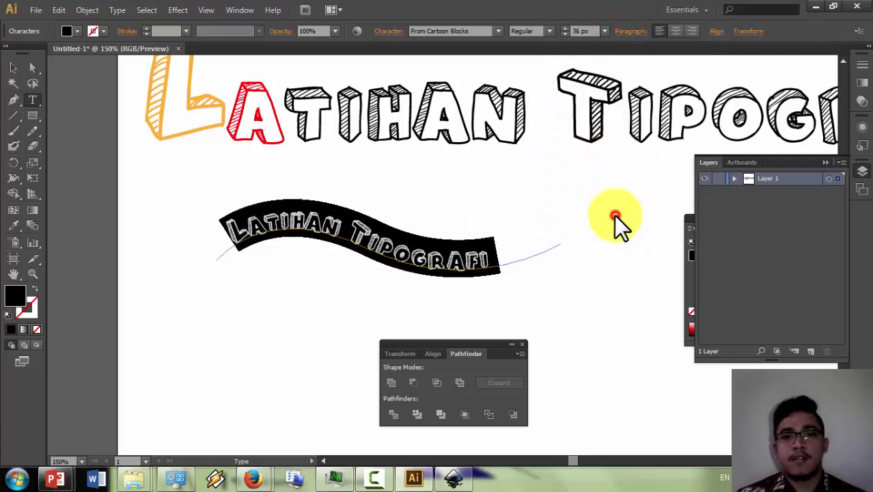
pyautogui.click(374, 246)
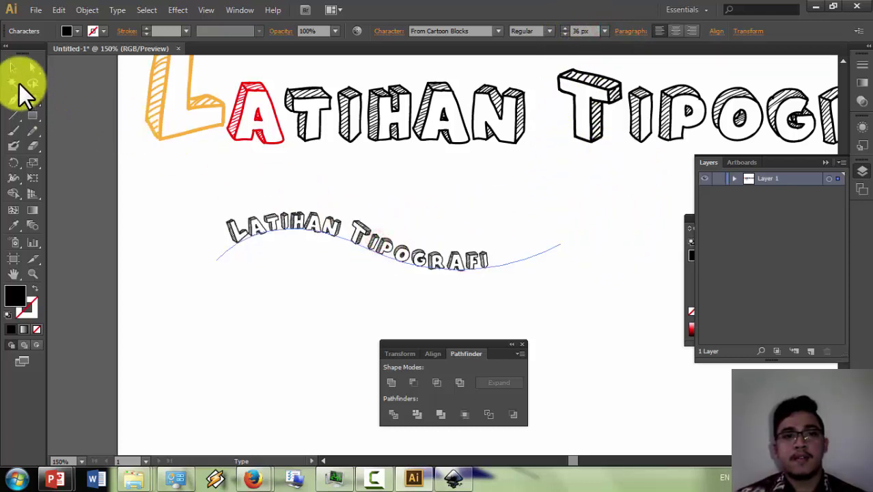
# Step: Move the wavy "Latihan Tipografi" text slightly up, closer to the large heading, and deselect it
pyautogui.click(13, 67)
pyautogui.click(244, 267)
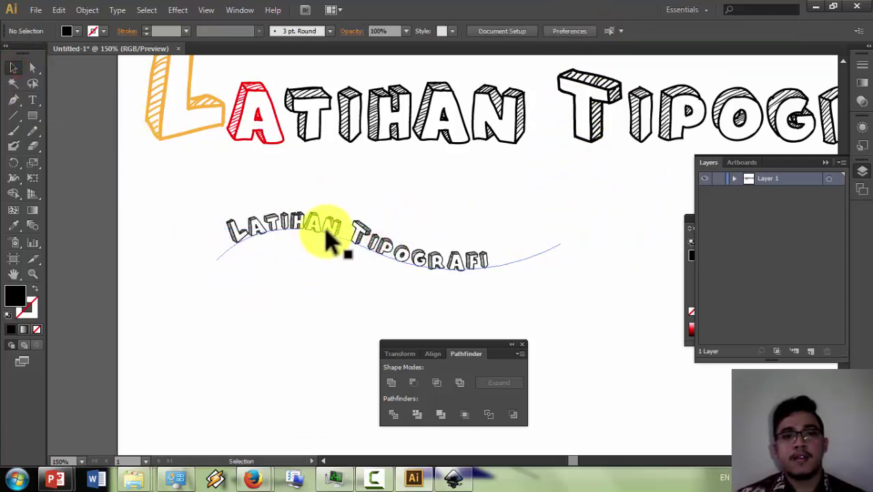
pyautogui.moveTo(329, 230); pyautogui.dragTo(341, 205)
pyautogui.click(324, 256)
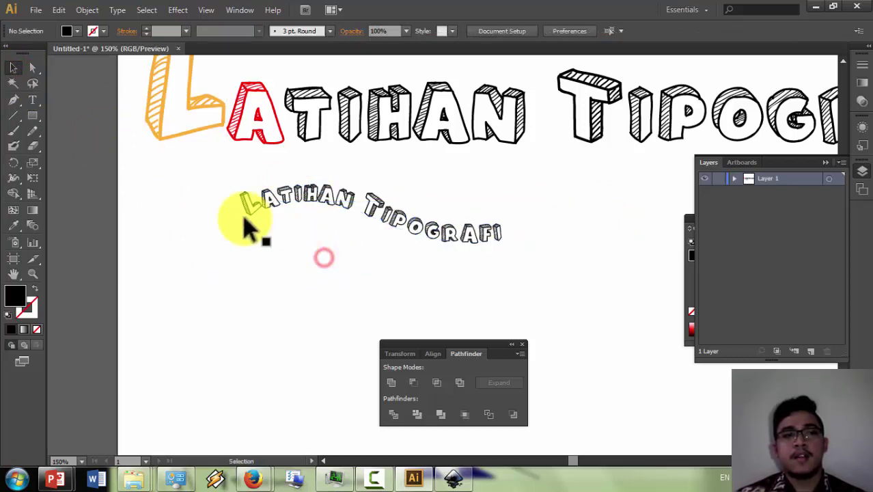
# Step: Add a straight text line "Latihan Tipografi" below the wavy text and shift it slightly down
pyautogui.click(32, 101)
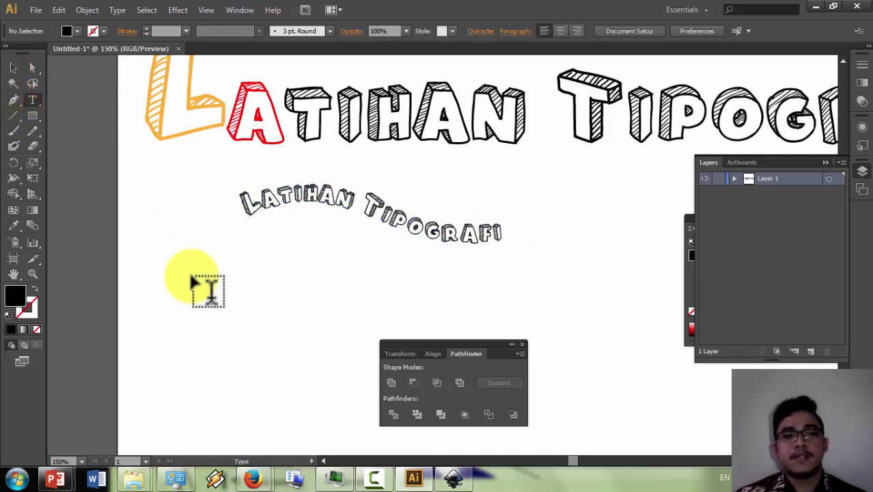
pyautogui.click(190, 277)
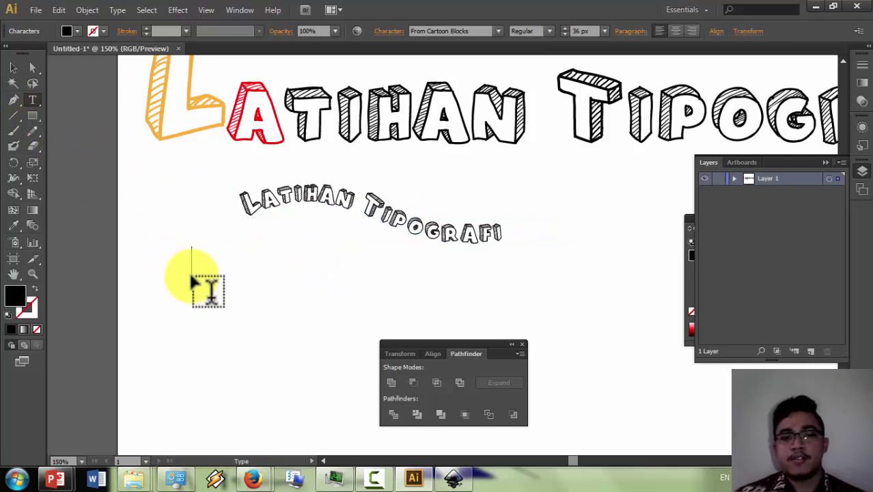
pyautogui.write('Latih')
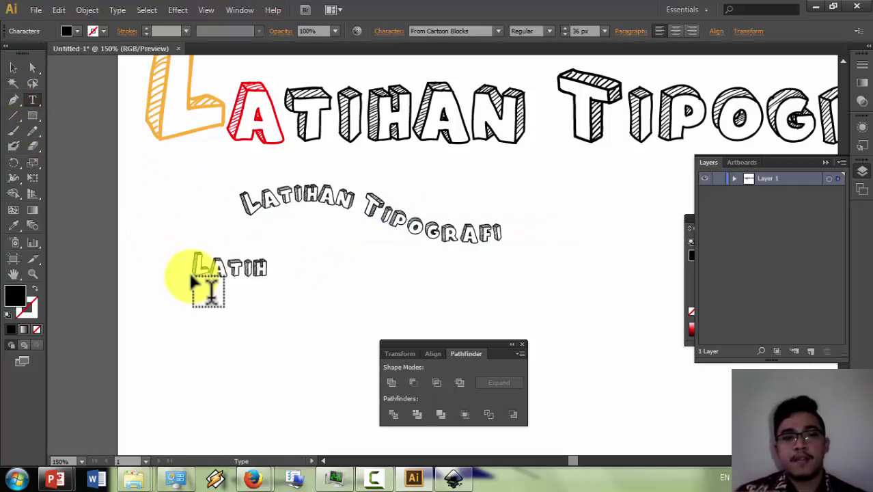
pyautogui.write('an Tipografi')
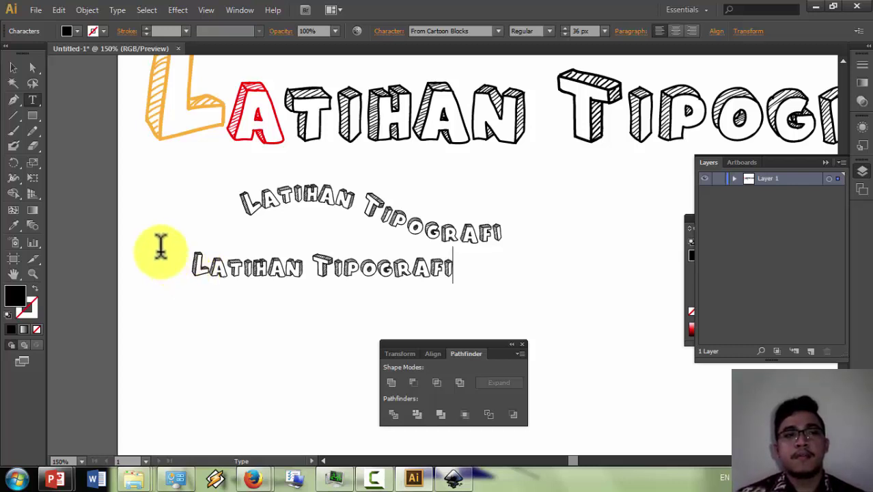
pyautogui.click(13, 68)
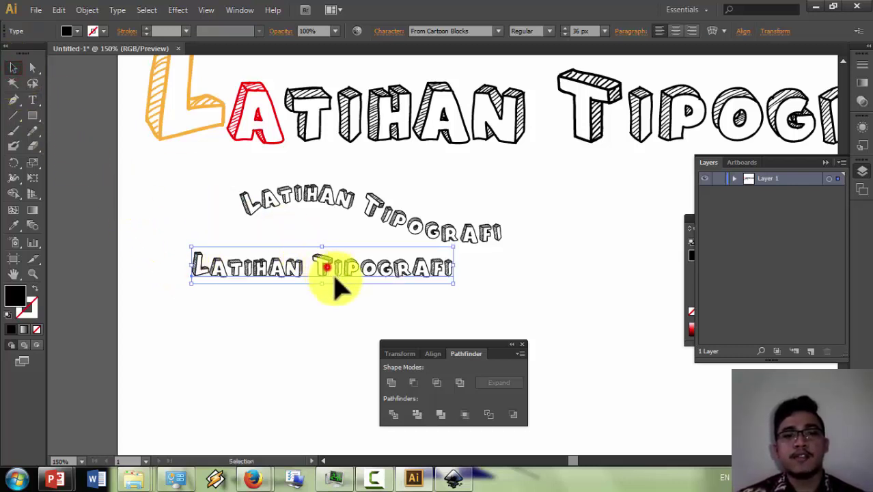
pyautogui.moveTo(335, 283); pyautogui.dragTo(343, 306)
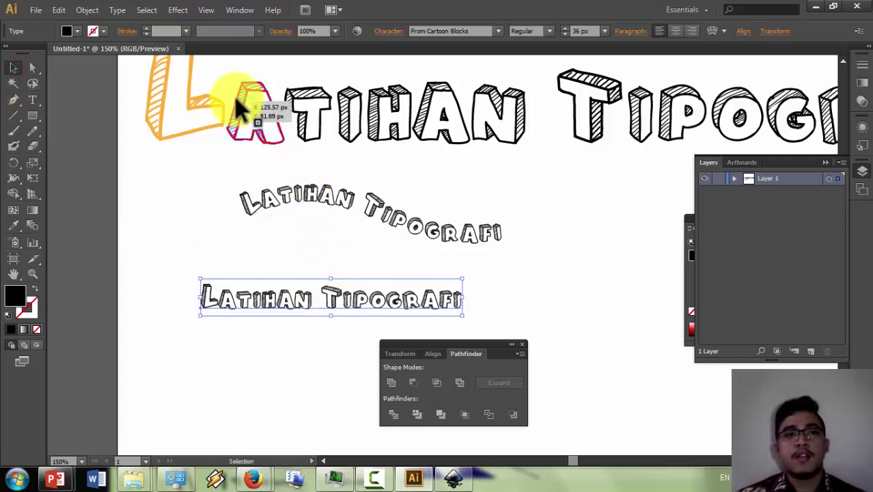
# Step: Try a horizontal Wave warp with 50% bend on the straight "Latihan Tipografi" text, previewing it and cancelling
pyautogui.click(178, 9)
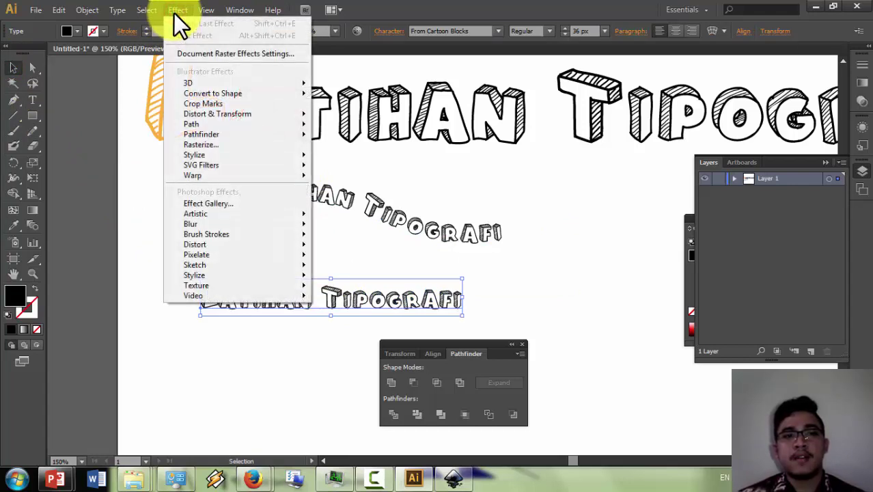
pyautogui.moveTo(235, 176)
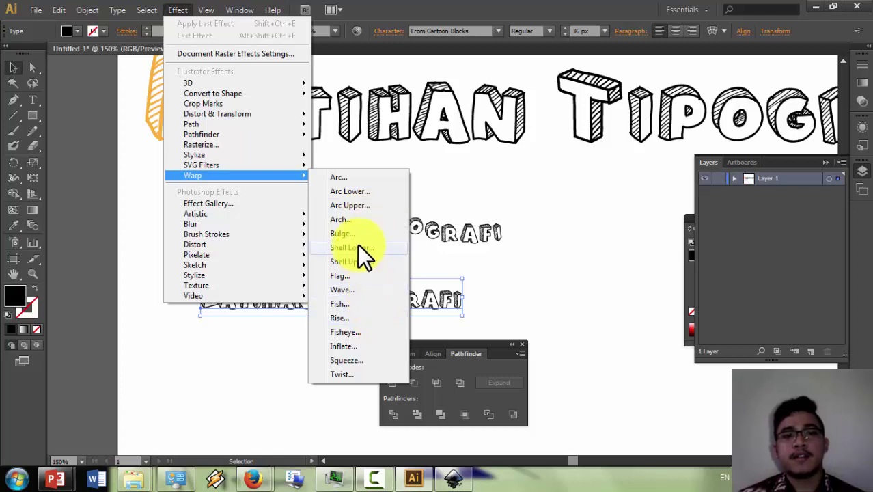
pyautogui.click(355, 288)
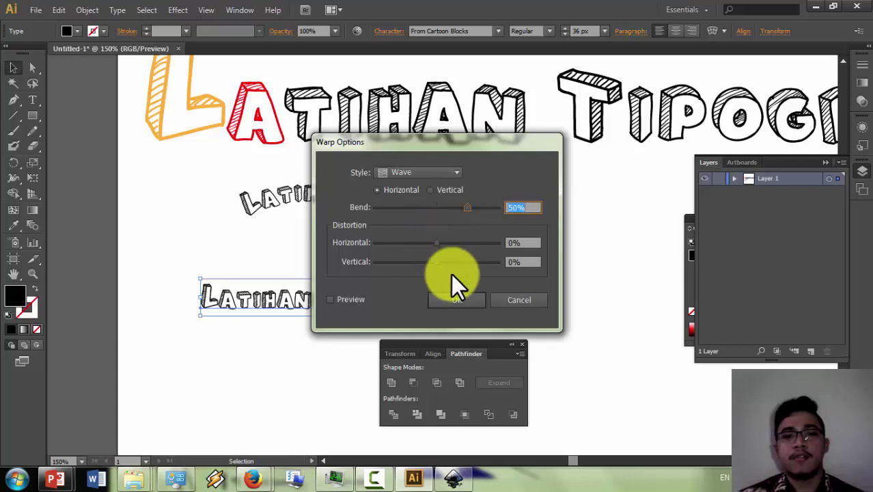
pyautogui.click(350, 299)
pyautogui.click(330, 302)
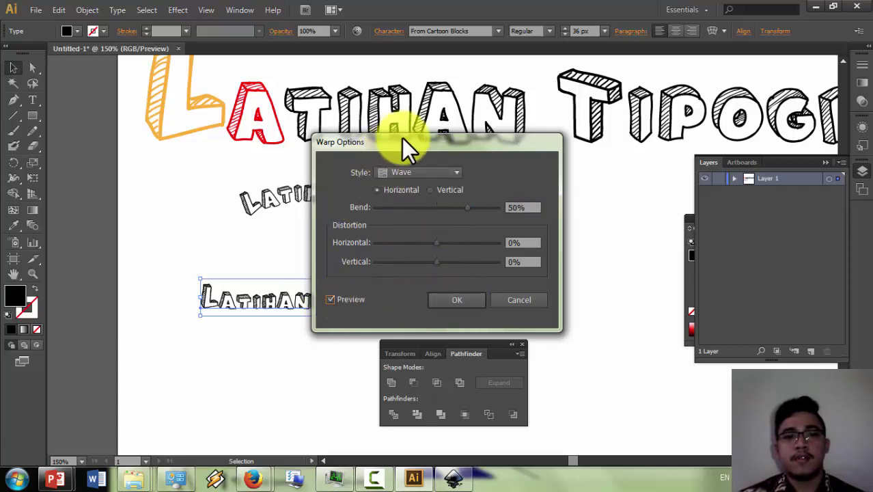
pyautogui.moveTo(402, 138); pyautogui.dragTo(576, 137)
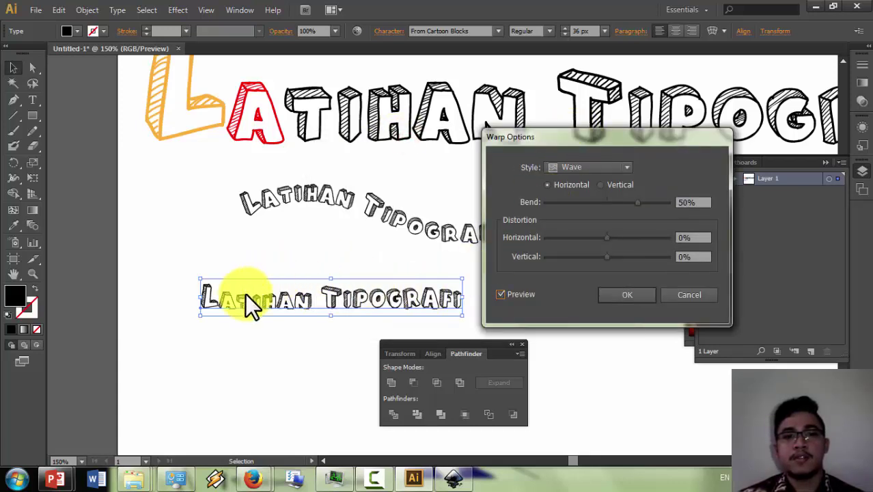
pyautogui.click(696, 300)
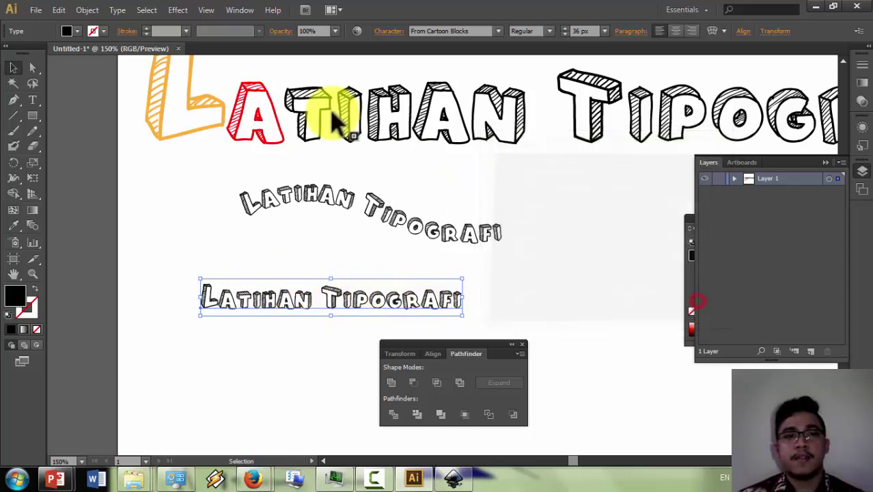
# Step: Try a horizontal Arc warp with 50% bend on the straight "Latihan Tipografi" text, previewing it and cancelling
pyautogui.click(190, 12)
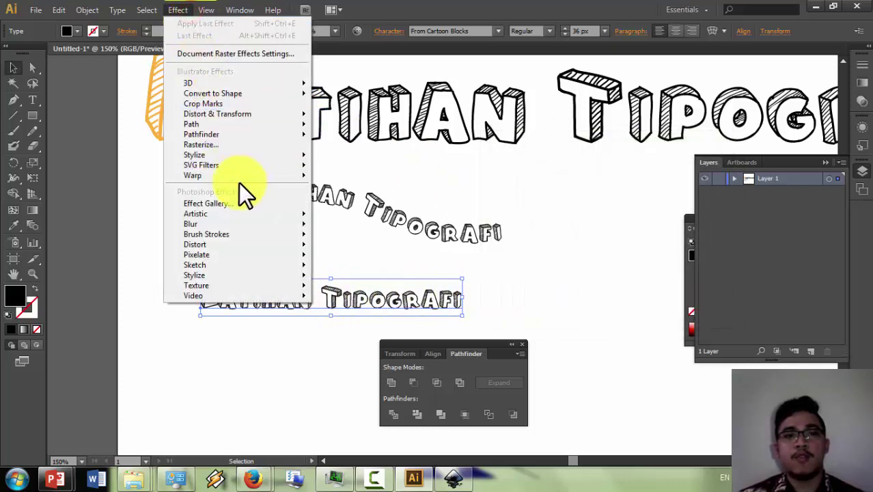
pyautogui.moveTo(262, 175)
pyautogui.click(338, 177)
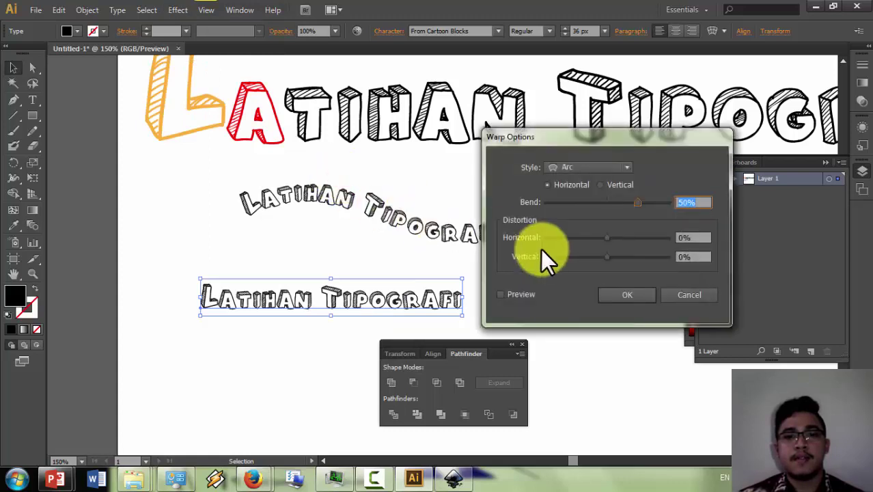
pyautogui.click(526, 289)
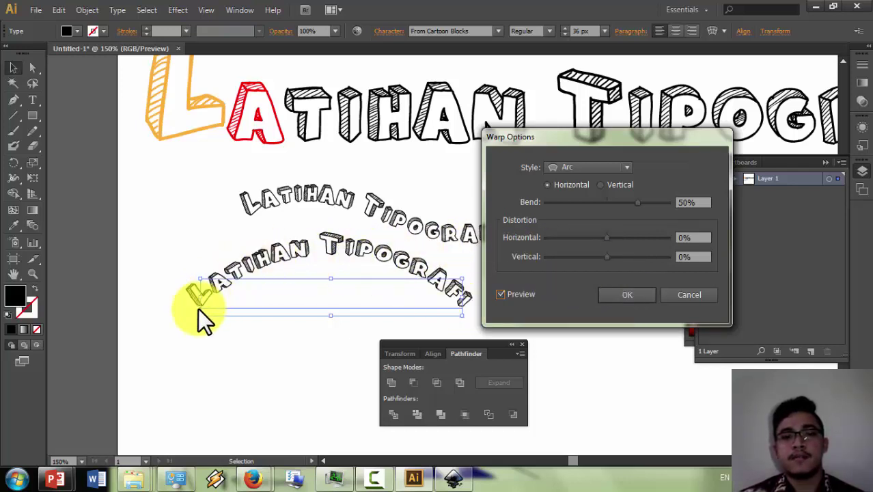
pyautogui.click(671, 294)
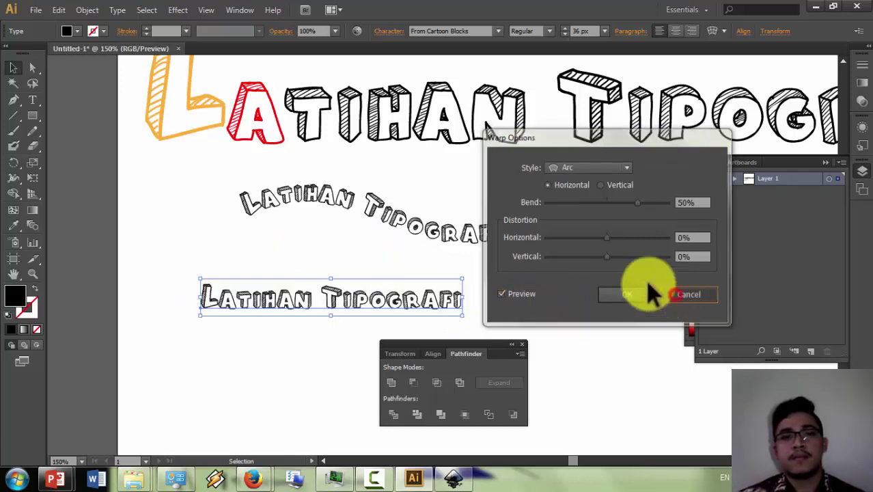
pyautogui.click(179, 11)
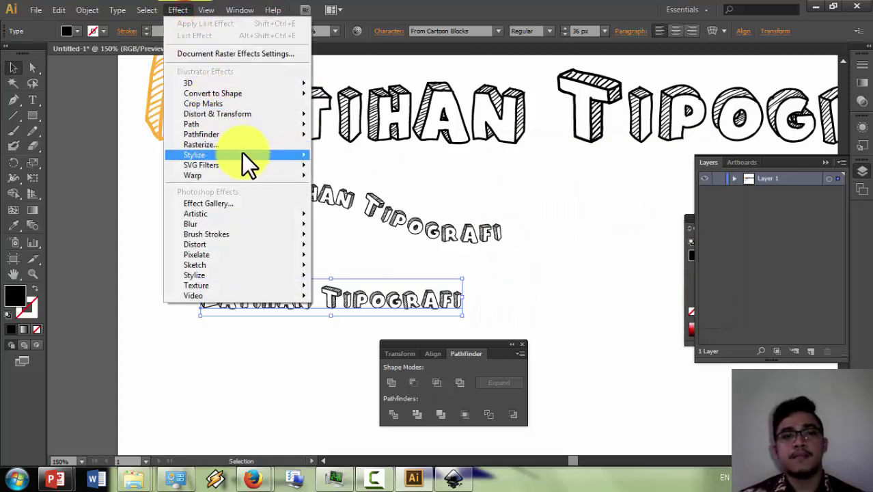
pyautogui.moveTo(243, 164)
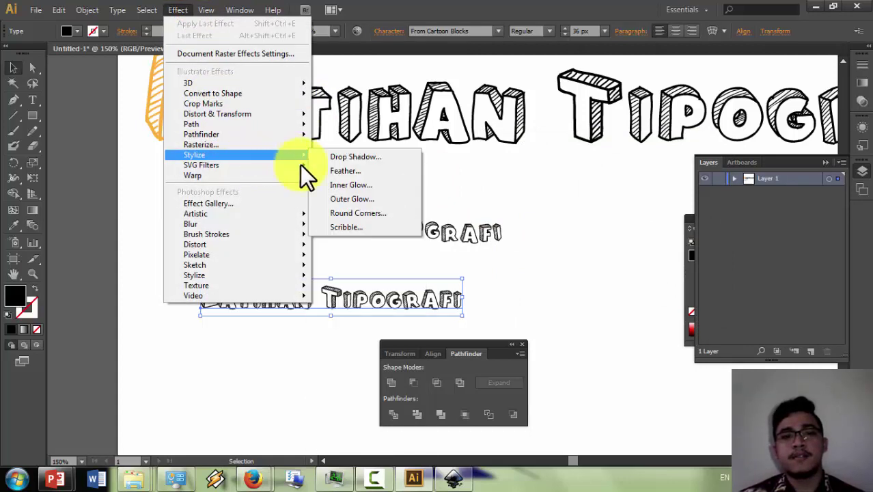
pyautogui.click(420, 291)
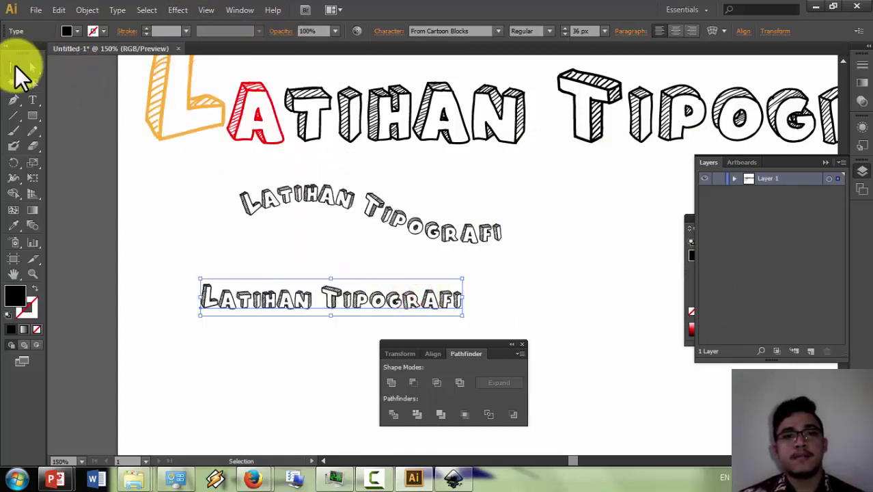
pyautogui.click(170, 160)
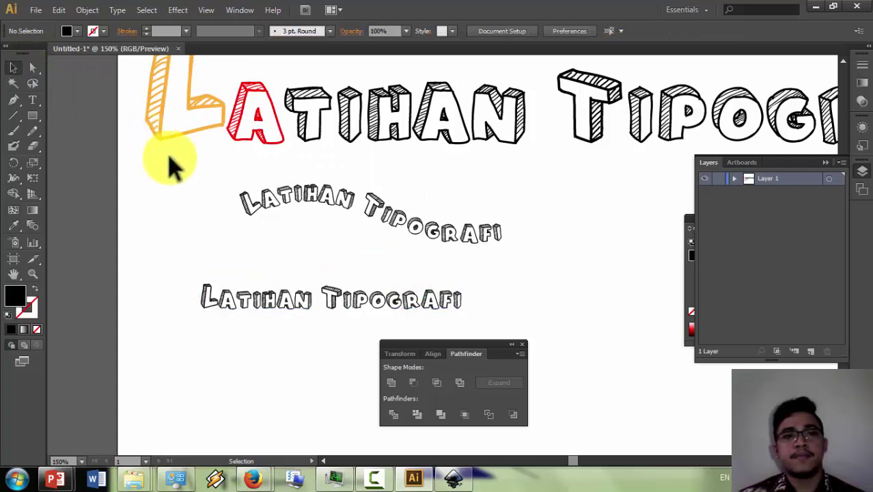
pyautogui.scroll(1, 217, 181)
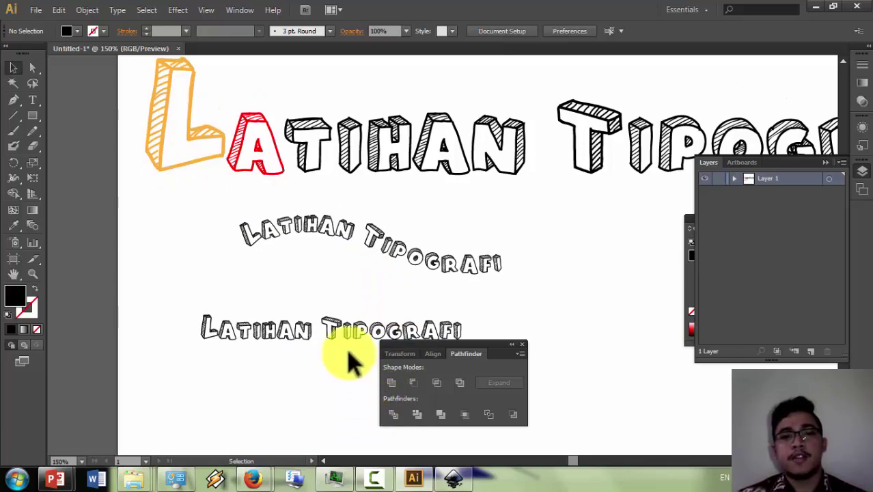
# Step: Switch to the PowerPoint slide show, view the closing "Terima Kasih" slide, go back one slide and return to Illustrator
pyautogui.hotkey('alt', 'Tab')
pyautogui.press('End')
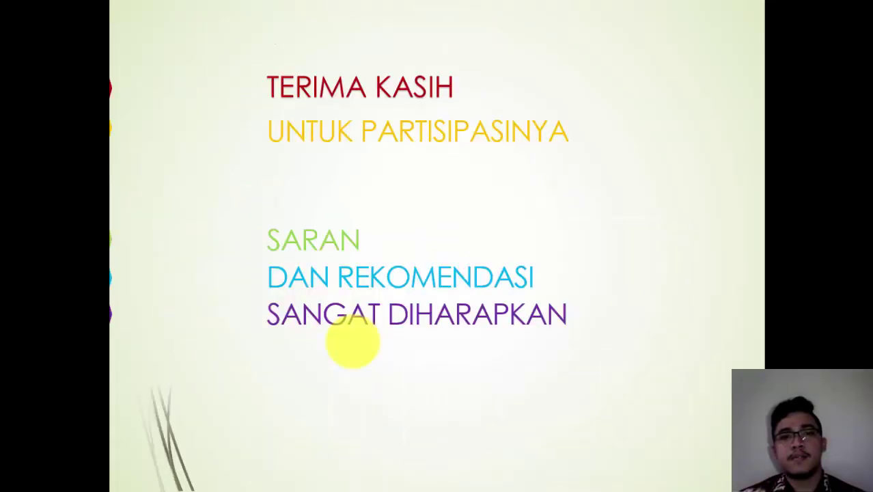
pyautogui.press('Left')
pyautogui.hotkey('alt', 'Tab')
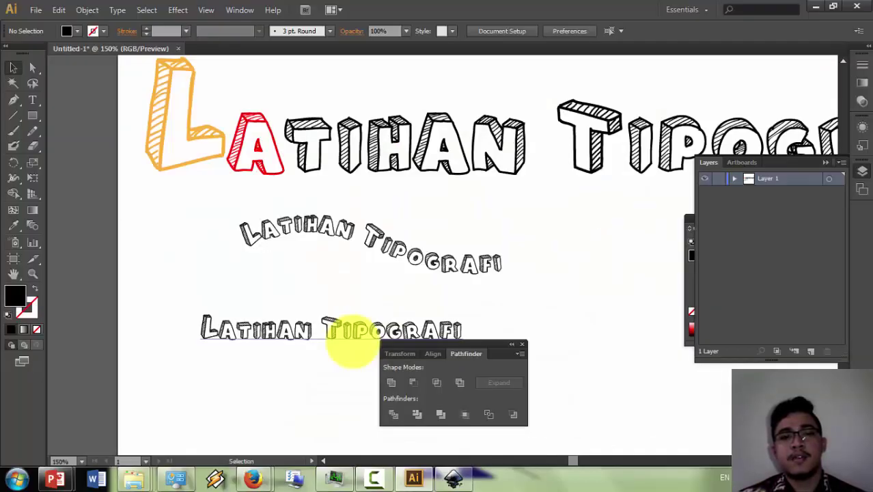
# Step: Switch from Illustrator to the empty new document in Inkscape
pyautogui.hotkey('alt', 'Tab')
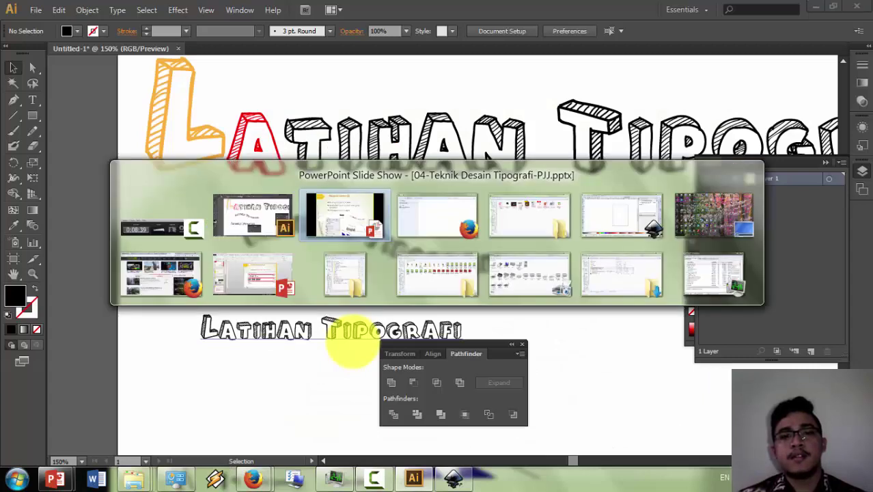
pyautogui.hotkey('alt', 'Tab')
pyautogui.hotkey('alt', 'Tab')
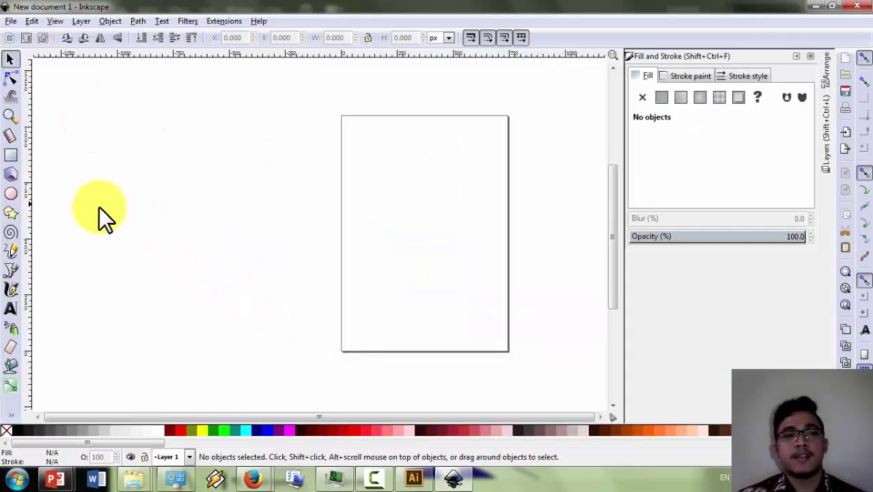
# Step: Create the text "Latihan Tipografi" in the upper part of the page
pyautogui.click(17, 305)
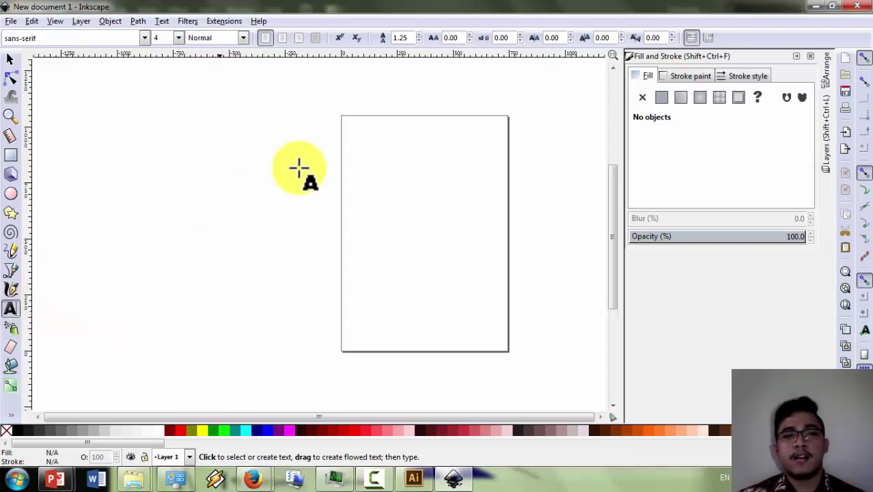
pyautogui.click(364, 164)
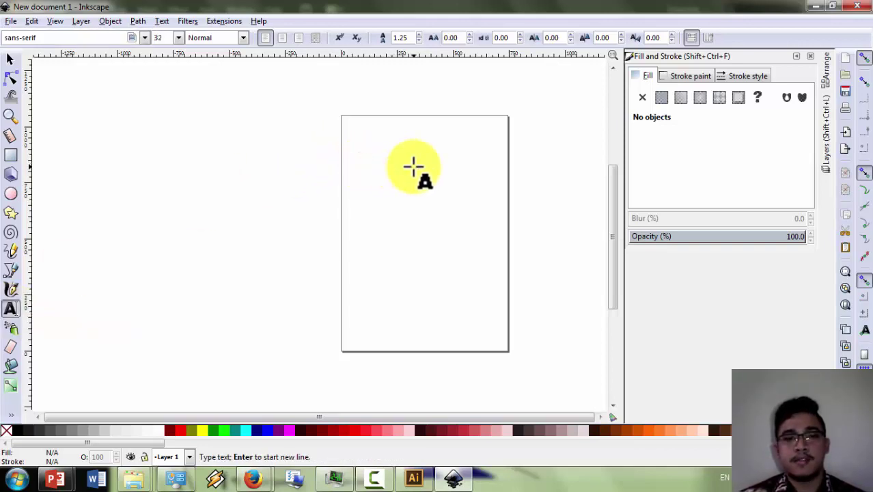
pyautogui.write('Lo')
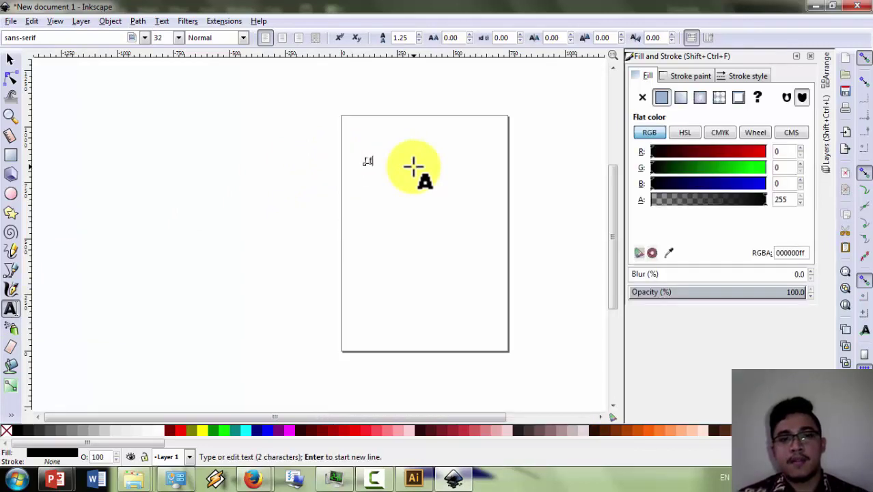
pyautogui.write('tih')
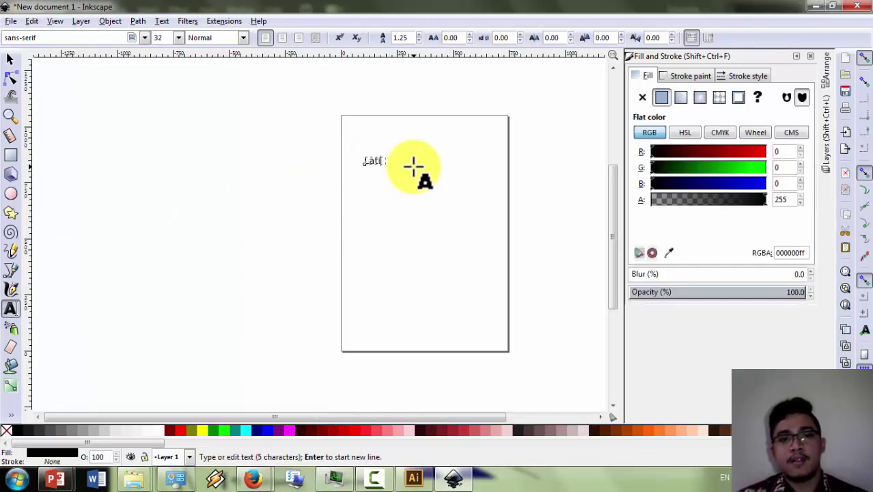
pyautogui.write('an Tipografi')
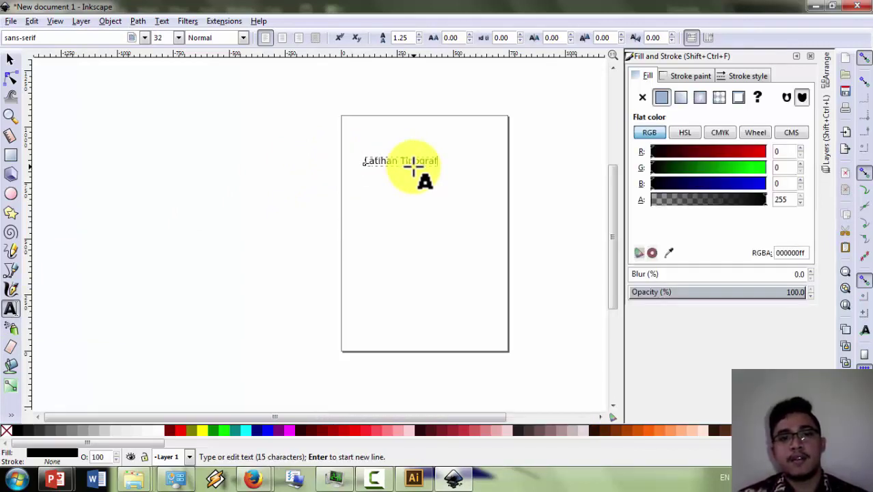
# Step: Set the font of the whole "Latihan Tipografi" text to From Cartoon Blocks
pyautogui.click(11, 79)
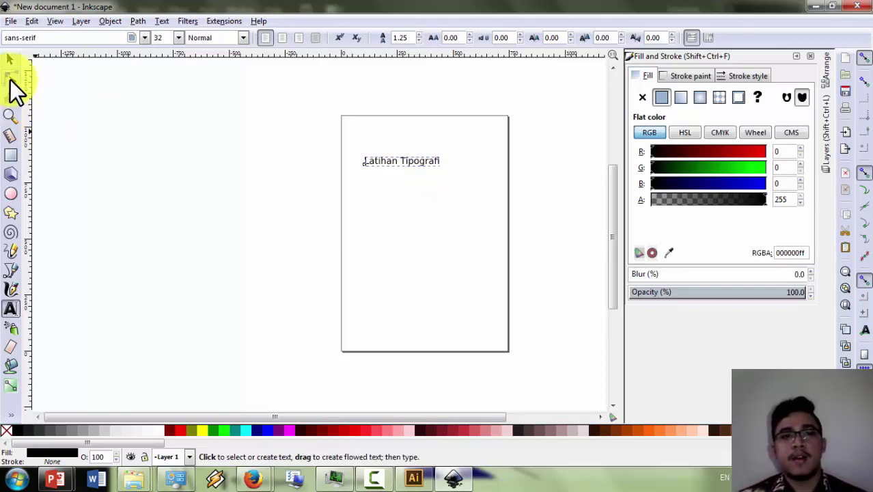
pyautogui.hotkey('ctrl', 'a')
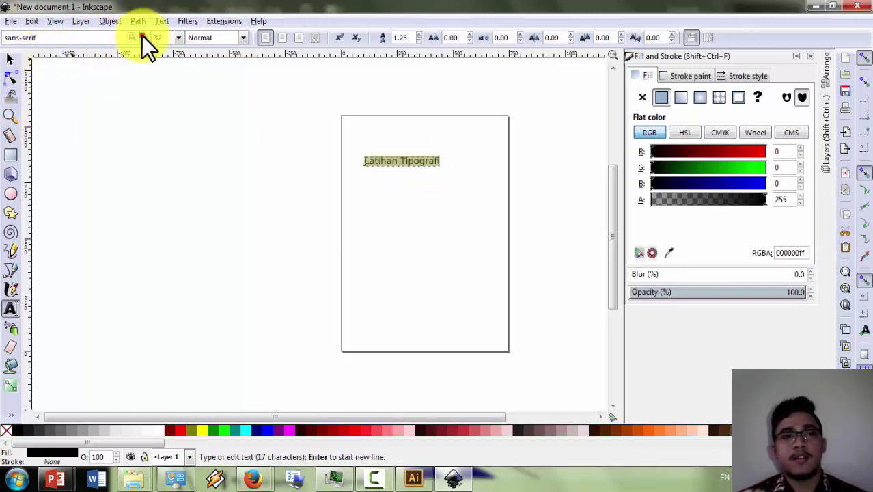
pyautogui.click(142, 36)
pyautogui.click(41, 37)
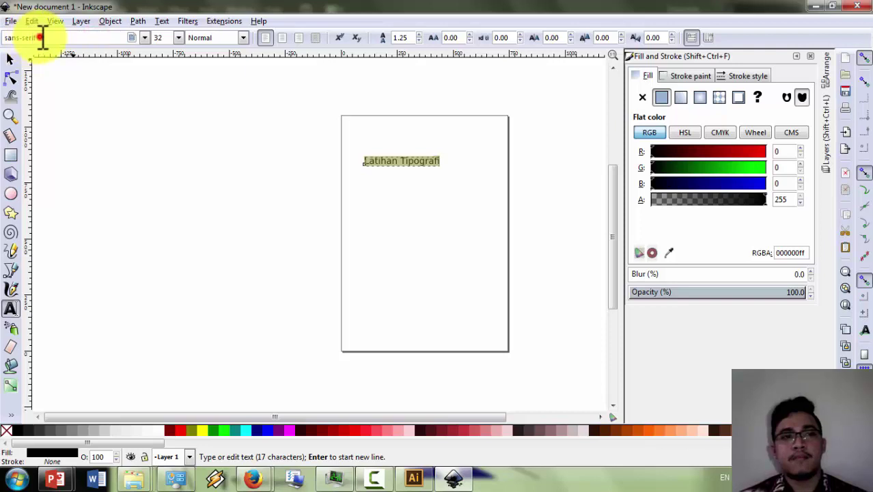
pyautogui.write('fr')
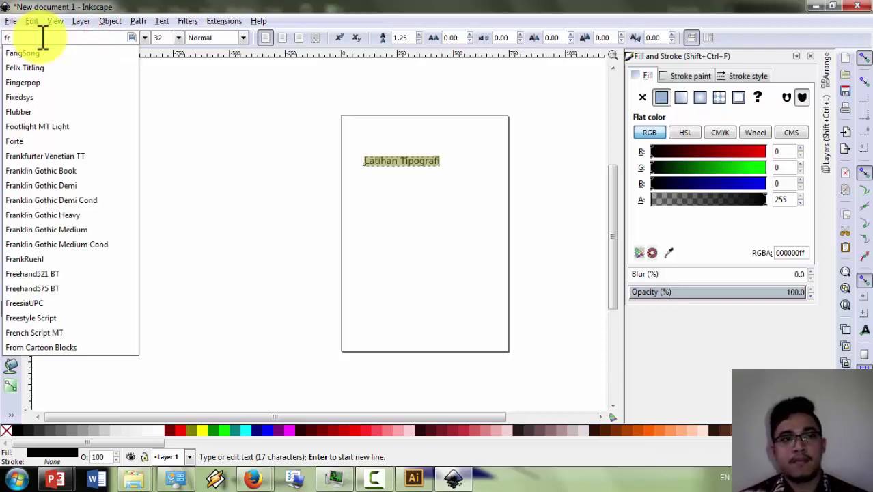
pyautogui.write('om')
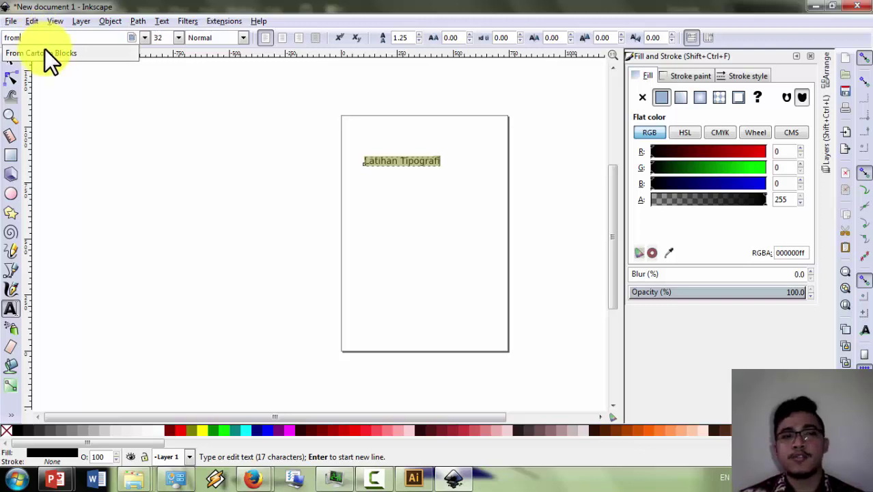
pyautogui.click(44, 53)
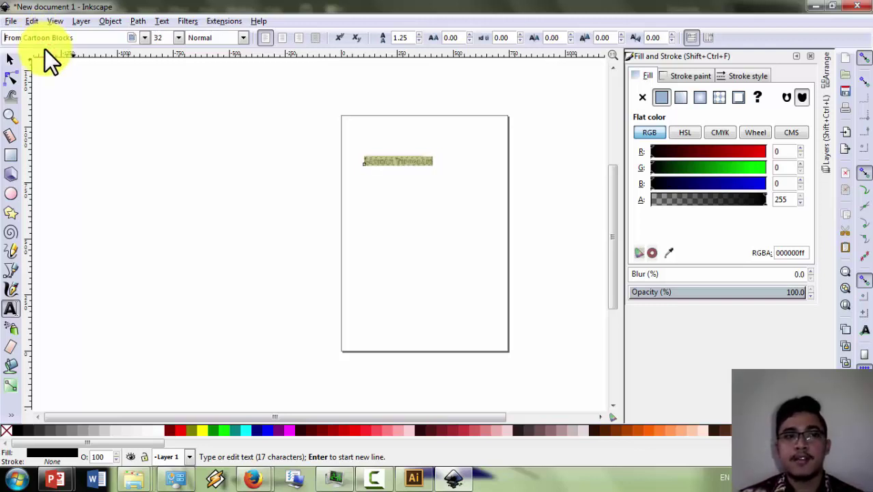
# Step: Enlarge the text to about 741 by 158 px and move it to span the page width near the page's upper edge
pyautogui.click(12, 62)
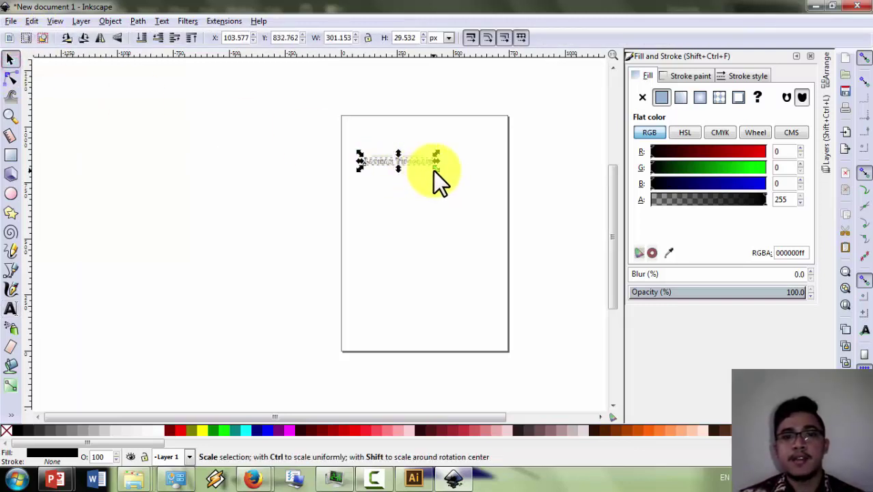
pyautogui.moveTo(436, 170); pyautogui.dragTo(522, 209)
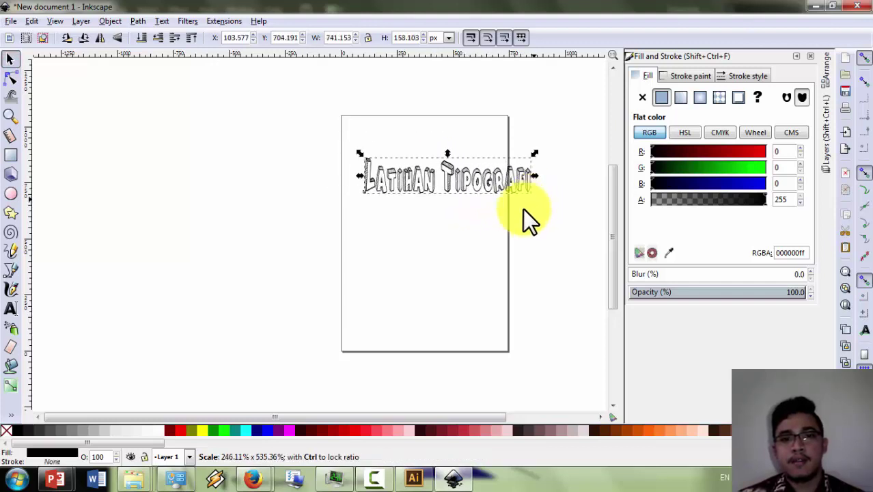
pyautogui.click(511, 217)
pyautogui.moveTo(494, 174); pyautogui.dragTo(474, 155)
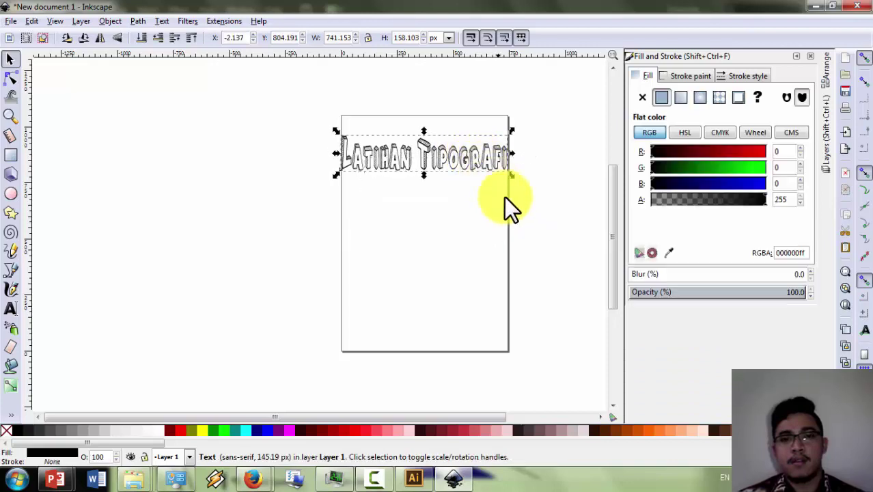
pyautogui.click(506, 205)
# Step: Reduce the text's height to about 111 px and move the text up closer to the page's upper edge
pyautogui.scroll(3, 474, 159)
pyautogui.scroll(-2, 474, 164)
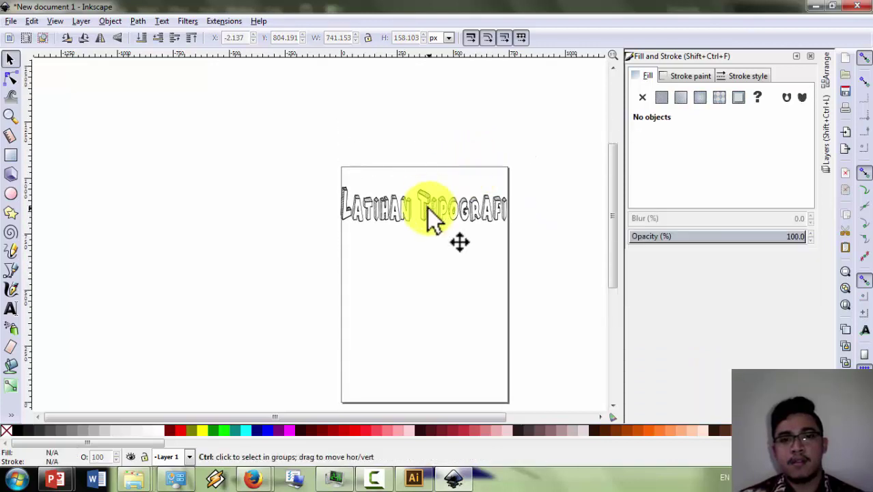
pyautogui.scroll(2, 427, 208)
pyautogui.scroll(2, 429, 208)
pyautogui.click(431, 241)
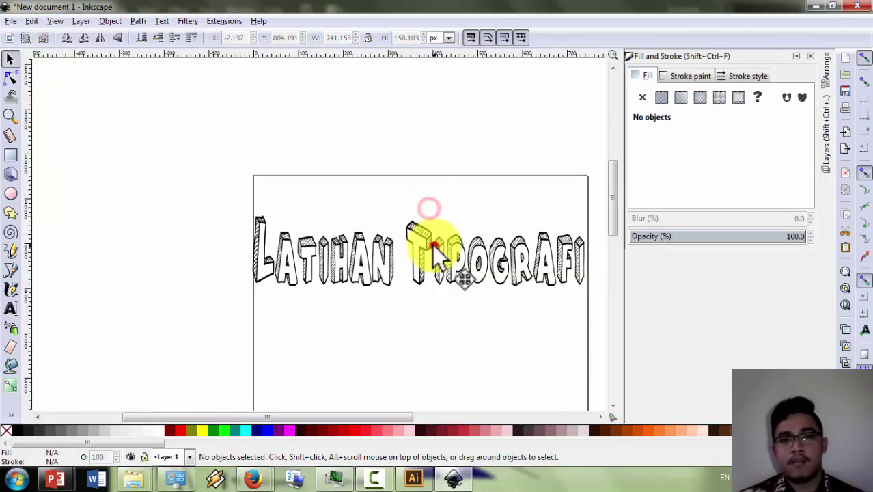
pyautogui.moveTo(418, 287); pyautogui.dragTo(420, 269)
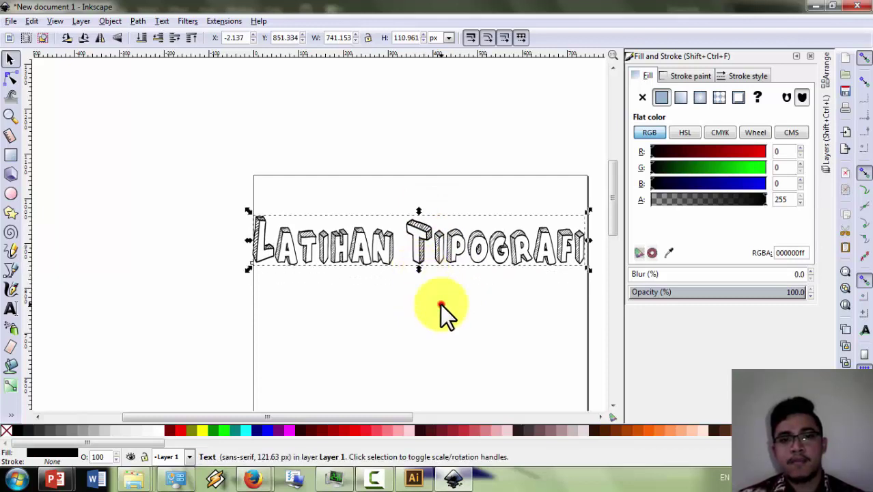
pyautogui.click(440, 302)
pyautogui.click(462, 245)
pyautogui.moveTo(483, 245); pyautogui.dragTo(480, 226)
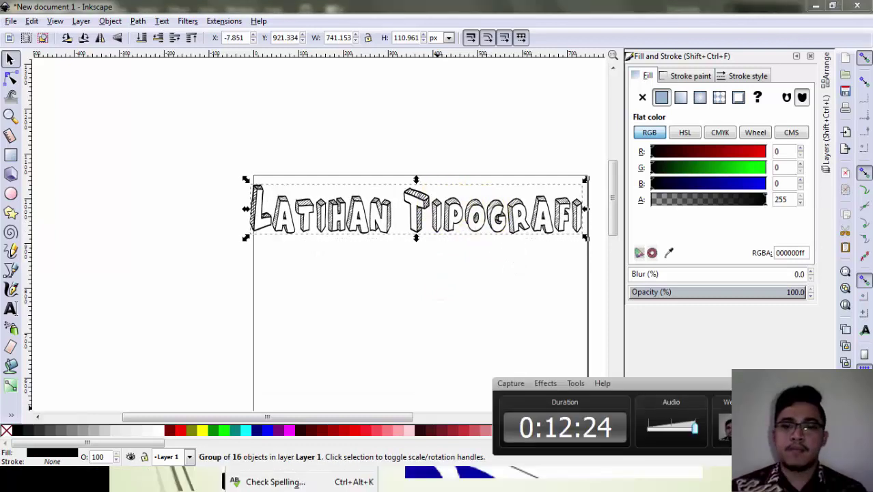
pyautogui.scroll(4, 440, 199)
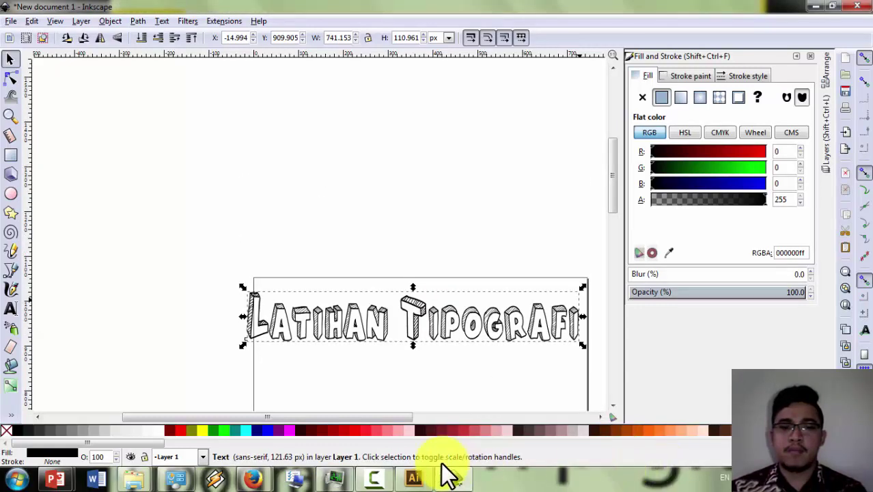
pyautogui.click(382, 472)
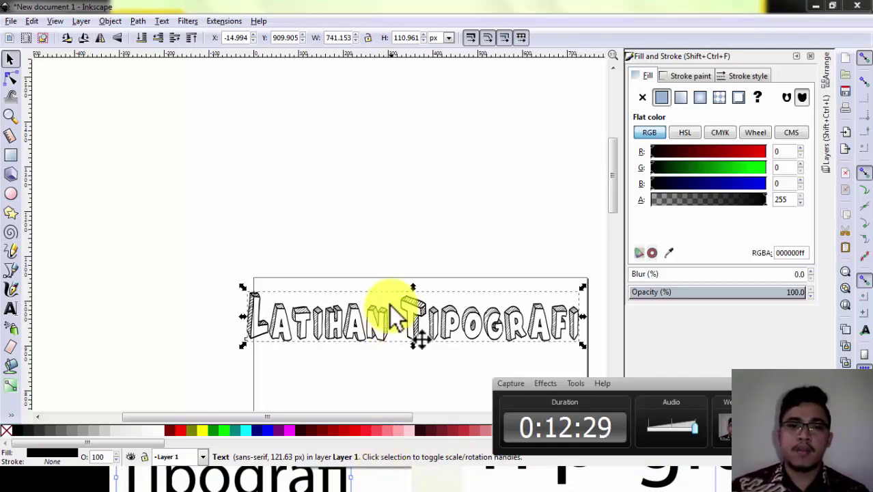
pyautogui.click(408, 238)
pyautogui.scroll(-2, 541, 312)
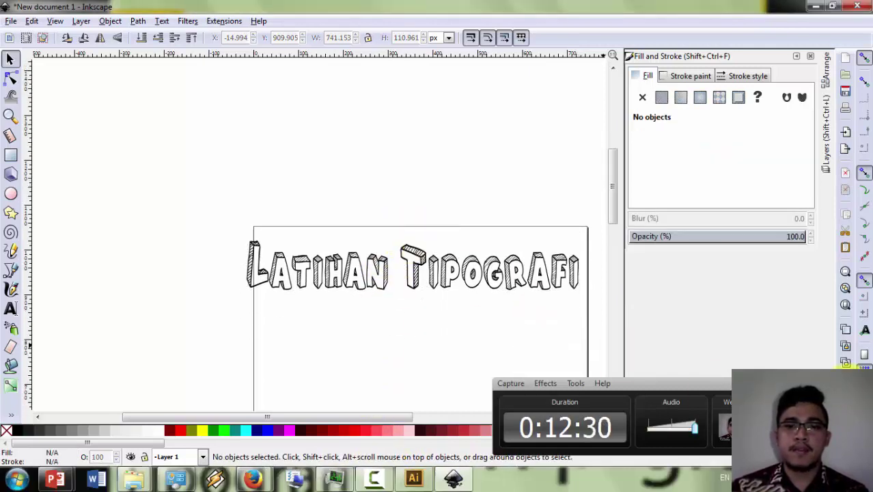
pyautogui.click(403, 316)
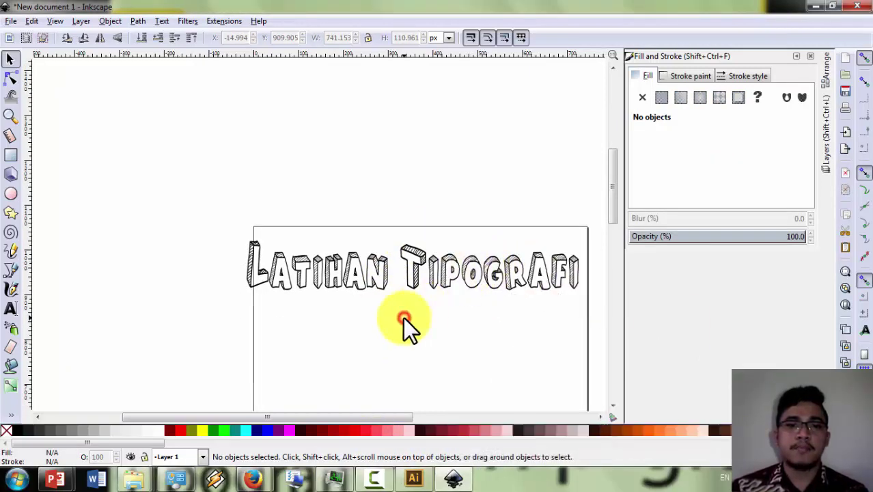
# Step: Convert the "Latihan Tipografi" text to paths with Object to Path and deselect it
pyautogui.click(417, 258)
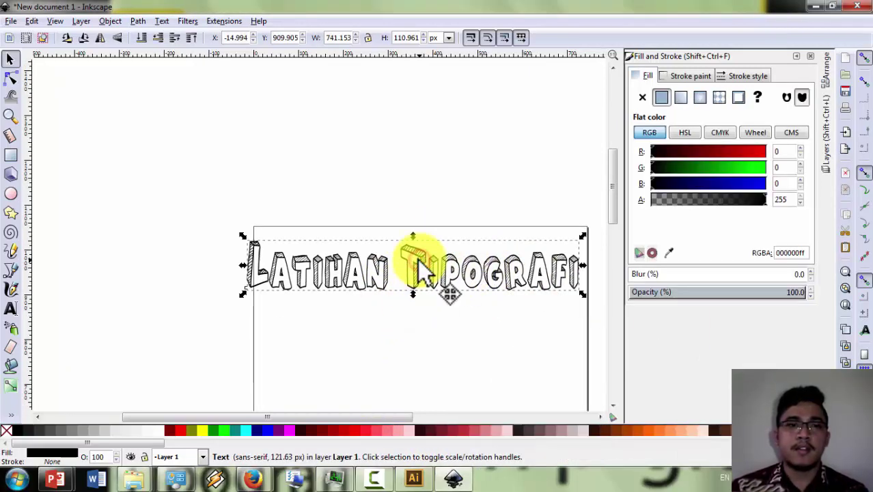
pyautogui.click(120, 23)
pyautogui.moveTo(129, 21)
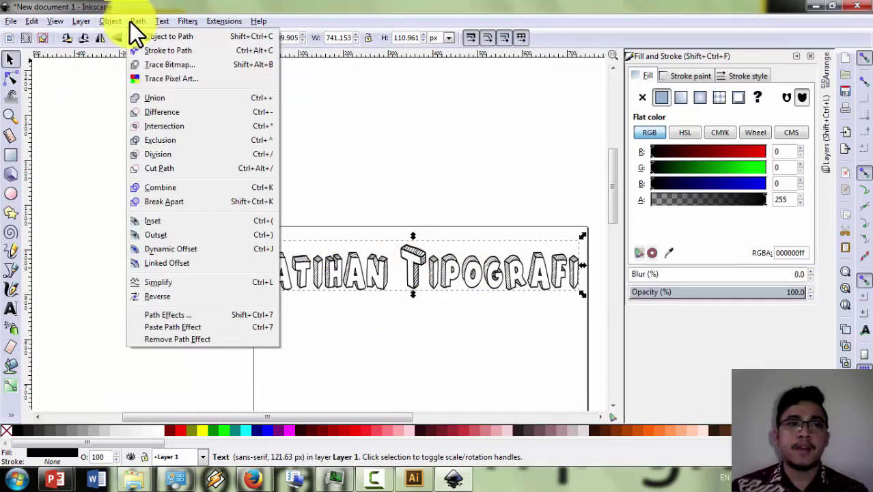
pyautogui.click(186, 38)
pyautogui.click(315, 198)
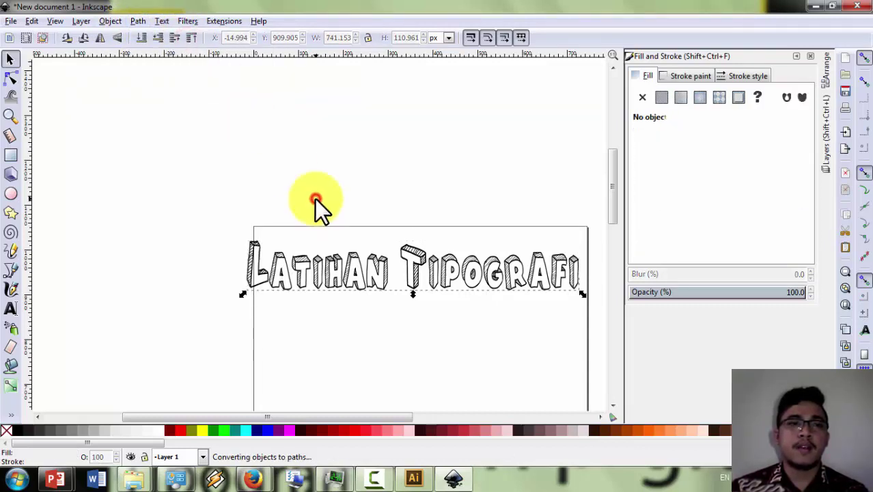
# Step: Select only the letter H inside the converted text group and fill it with the red c83737ff
pyautogui.click(11, 79)
pyautogui.click(327, 285)
pyautogui.click(332, 290)
pyautogui.scroll(2, 332, 290)
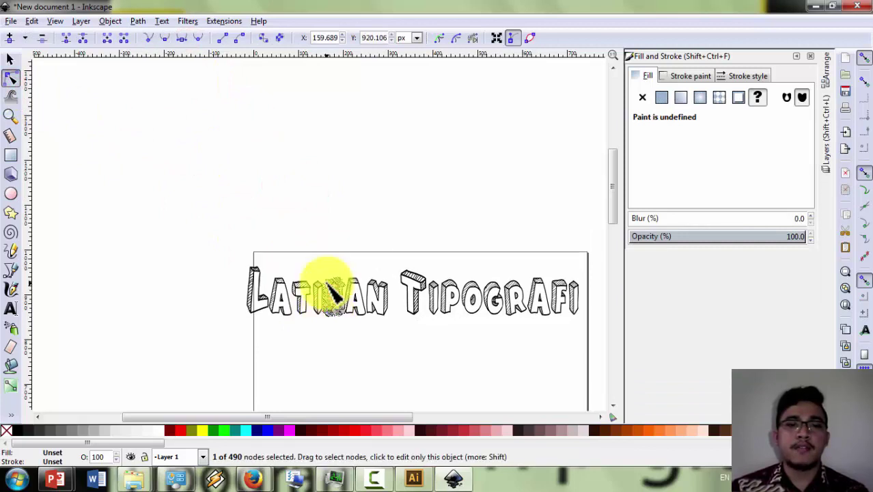
pyautogui.scroll(-2, 331, 287)
pyautogui.keyDown('ctrl'); pyautogui.scroll(2, 333, 287); pyautogui.keyUp('ctrl')
pyautogui.keyDown('ctrl'); pyautogui.scroll(3, 328, 287); pyautogui.keyUp('ctrl')
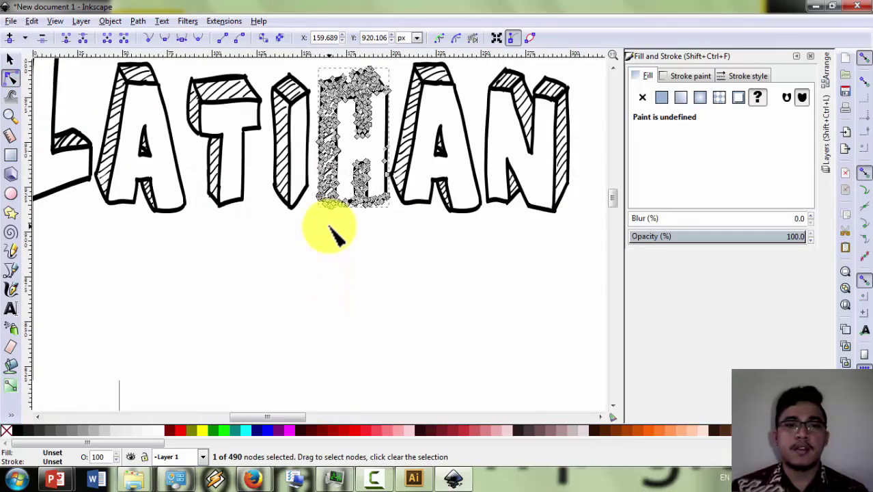
pyautogui.click(9, 62)
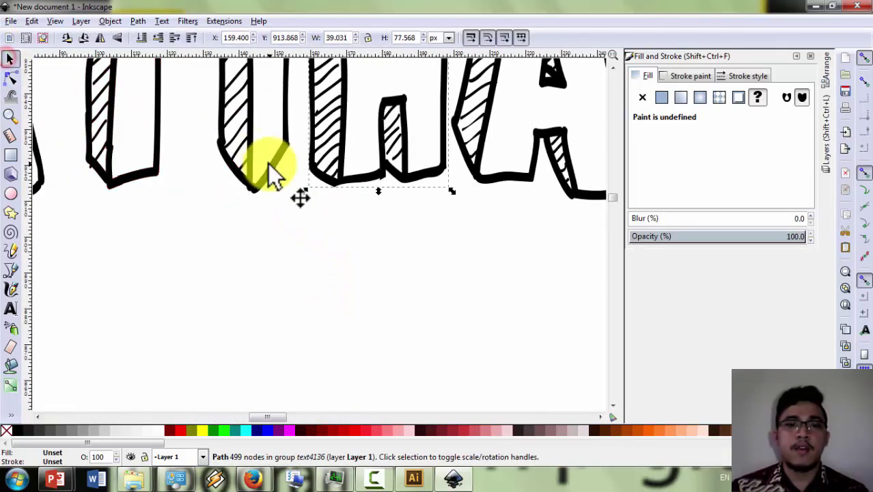
pyautogui.click(459, 431)
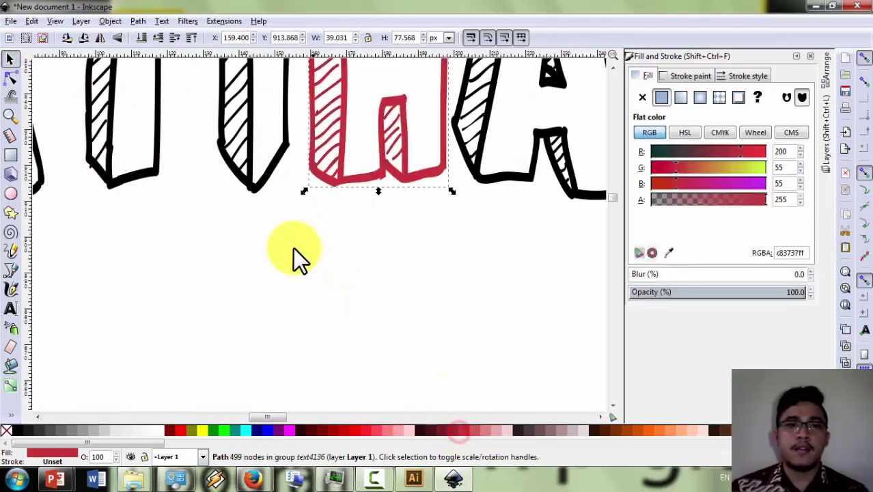
# Step: Select the whole converted text group and ungroup it into separate letter paths
pyautogui.click(253, 168)
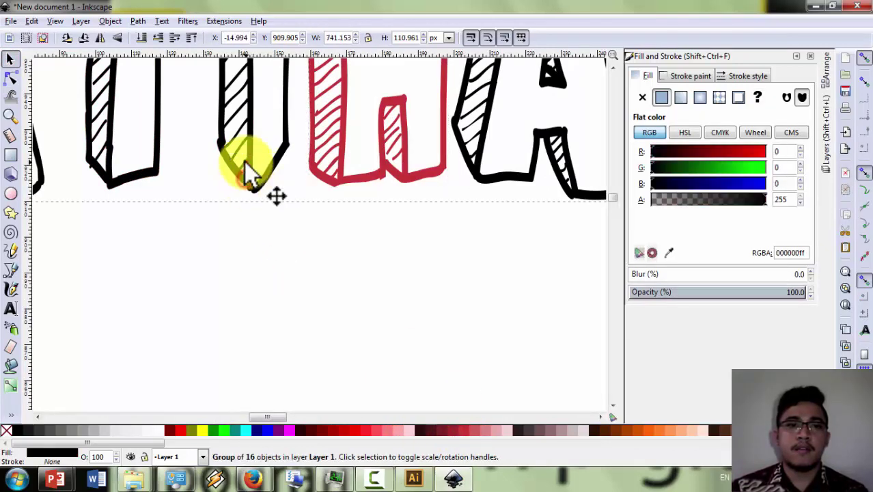
pyautogui.scroll(6, 241, 162)
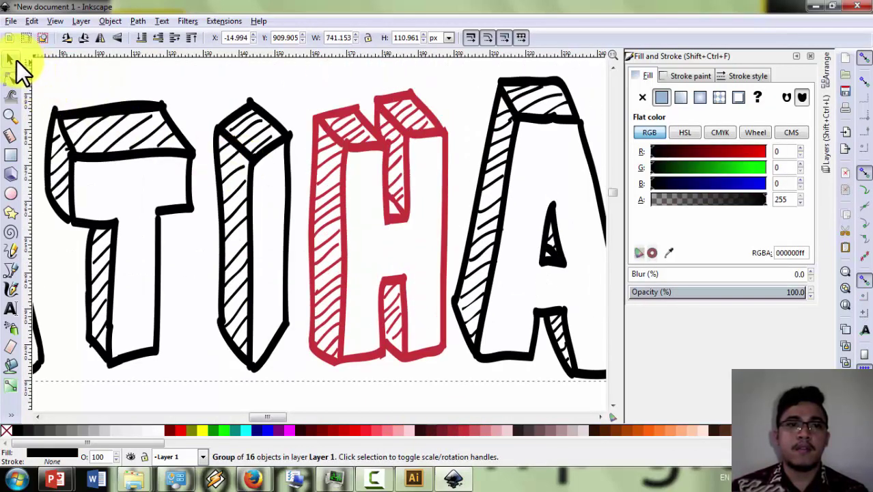
pyautogui.rightClick(273, 152)
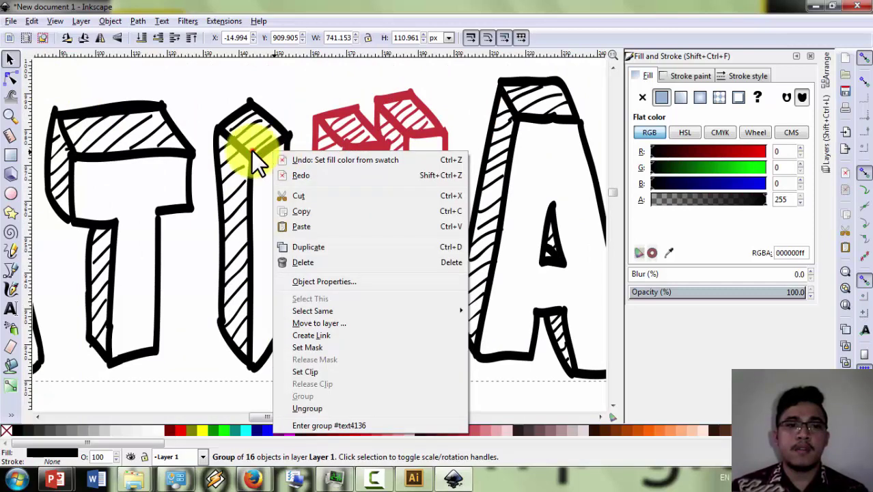
pyautogui.rightClick(252, 151)
pyautogui.rightClick(251, 151)
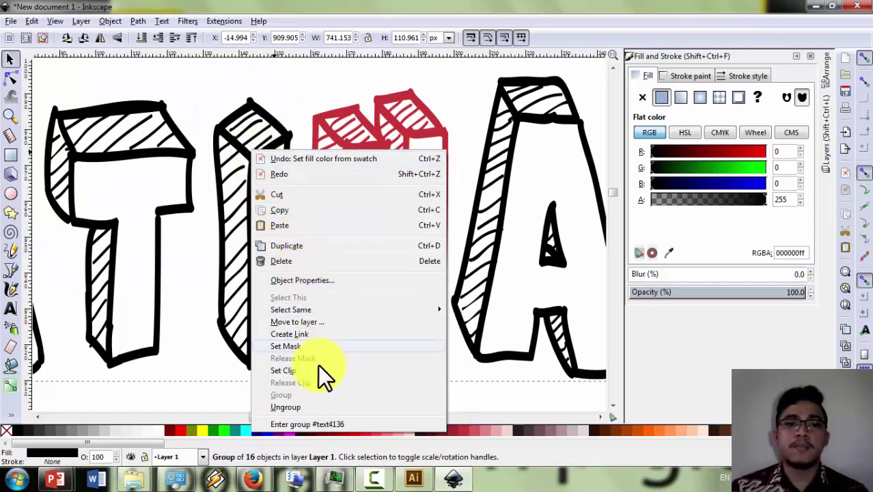
pyautogui.click(306, 408)
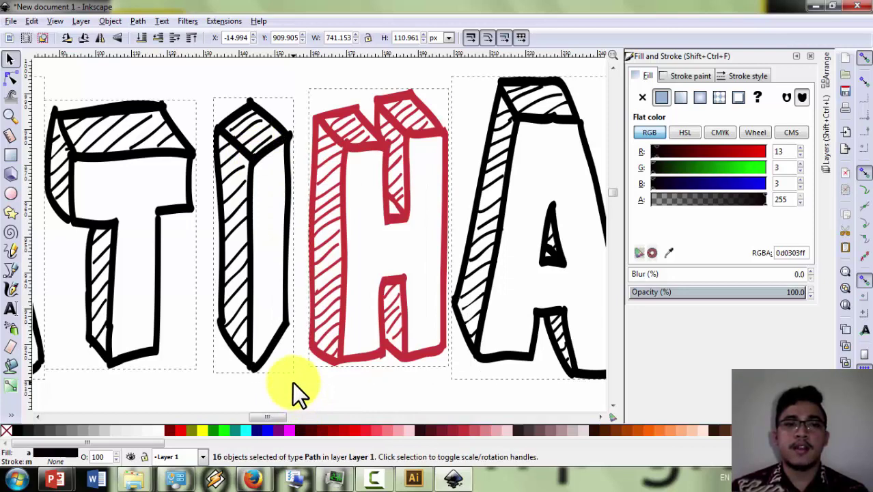
pyautogui.keyDown('ctrl'); pyautogui.scroll(-3, 292, 382); pyautogui.keyUp('ctrl')
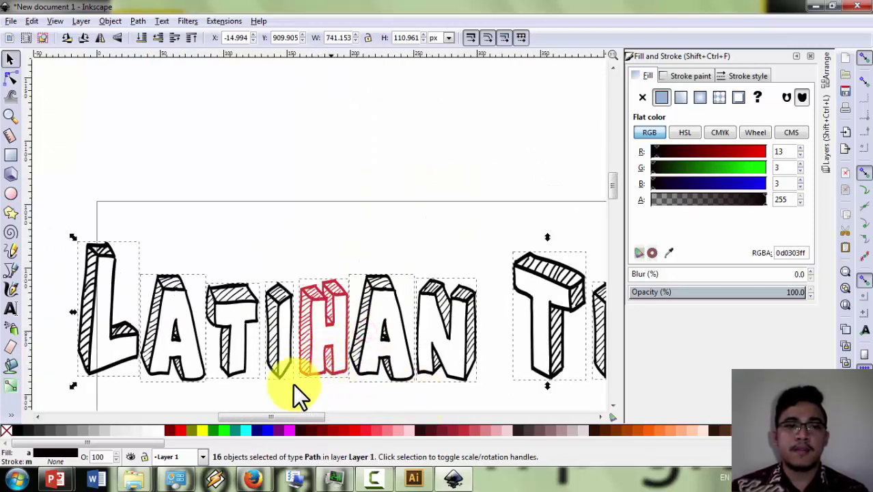
# Step: Fill the letter L of the large ungrouped lettering with bright red and the first letter A with green
pyautogui.click(146, 204)
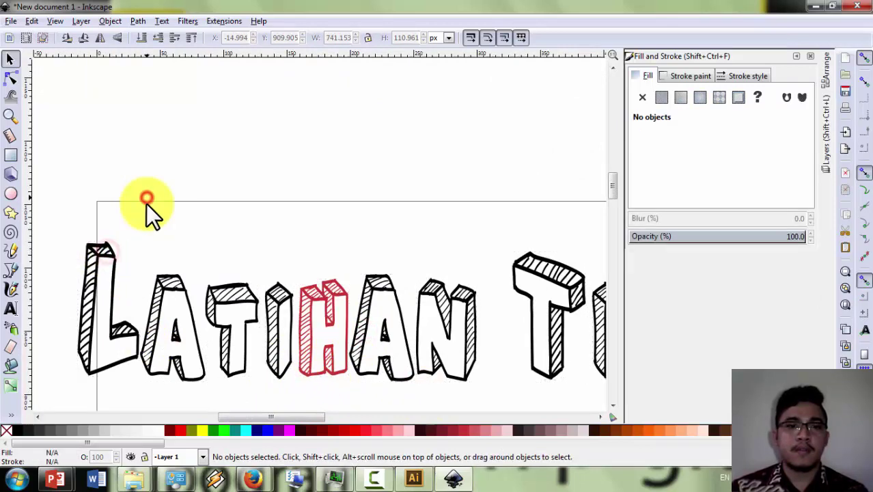
pyautogui.rightClick(104, 252)
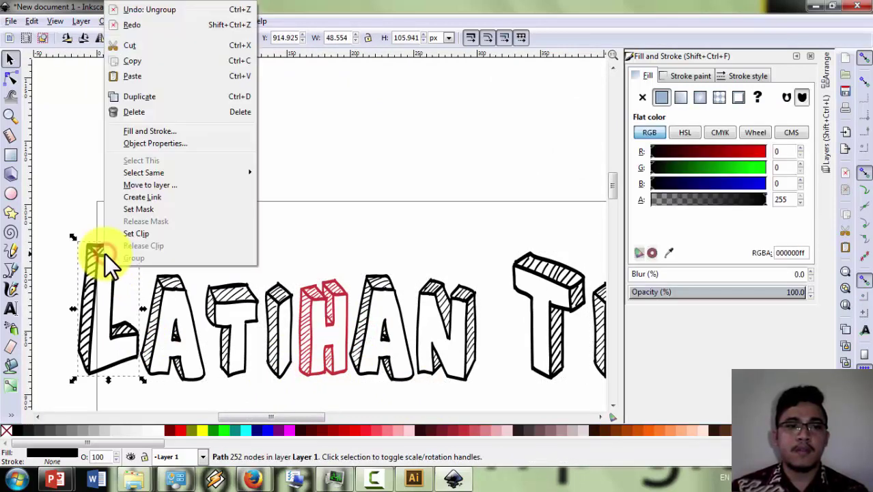
pyautogui.click(189, 433)
pyautogui.click(182, 426)
pyautogui.click(176, 341)
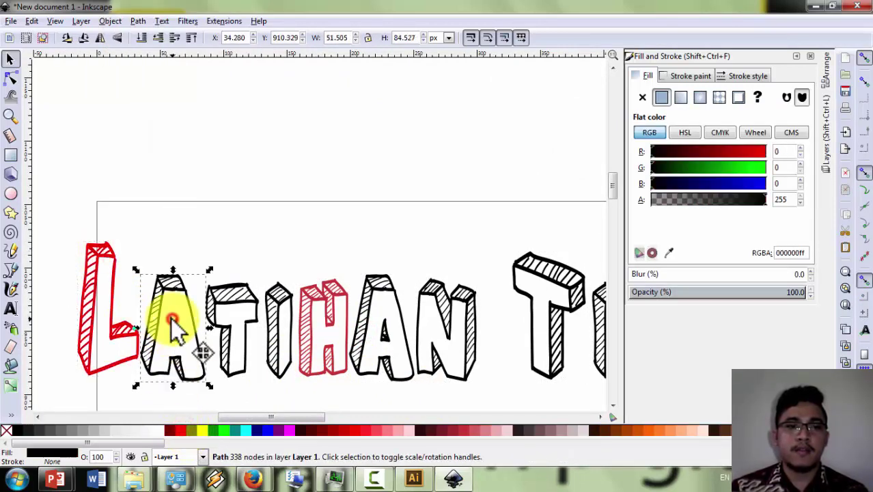
pyautogui.click(210, 432)
# Step: Fill the first letter T with cyan 00ffffff and the adjacent letter I with dark red d40000ff
pyautogui.click(231, 369)
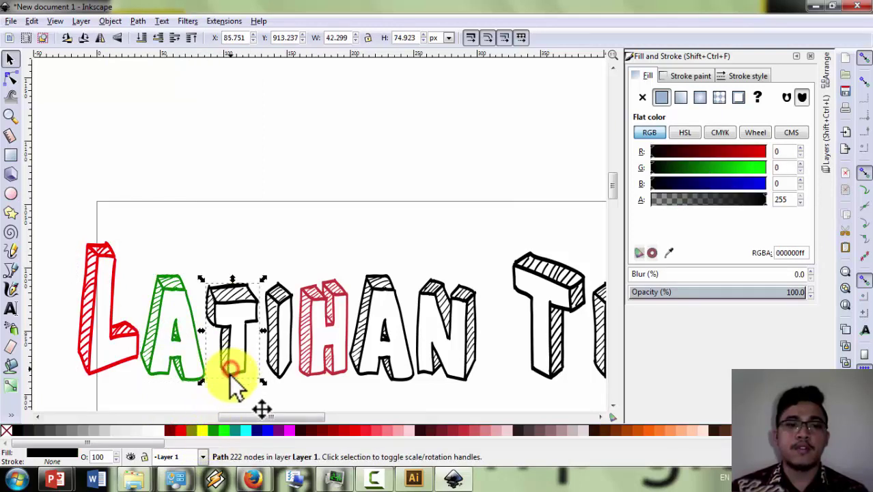
pyautogui.click(239, 431)
pyautogui.click(280, 366)
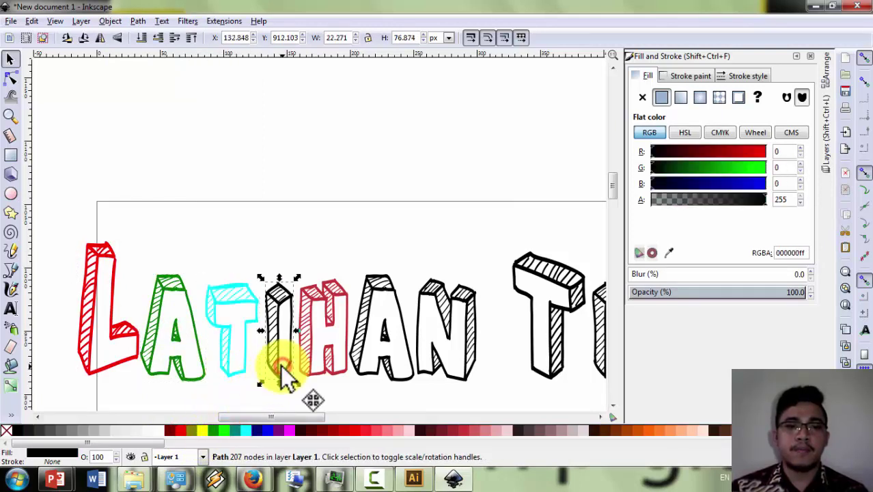
pyautogui.click(340, 431)
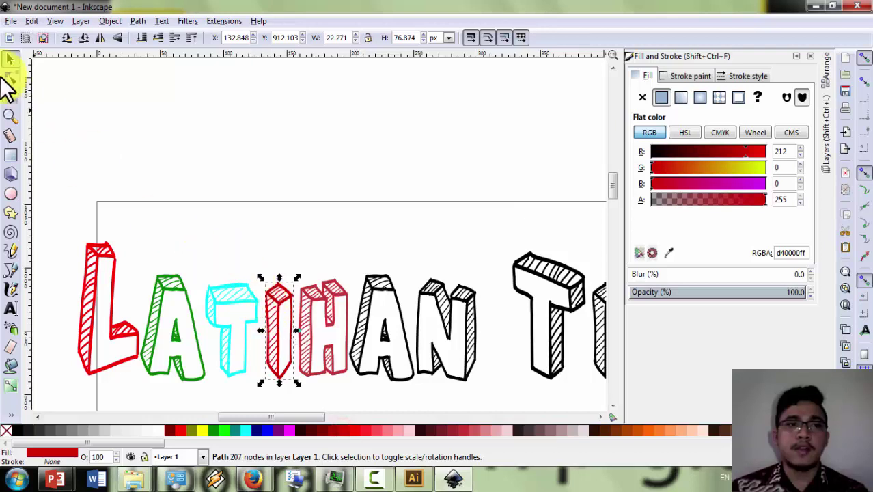
# Step: Reshape the cyan T by pulling a node on its upper edge upward and its upper-right corner node outward, then deselect it
pyautogui.click(230, 273)
pyautogui.click(229, 294)
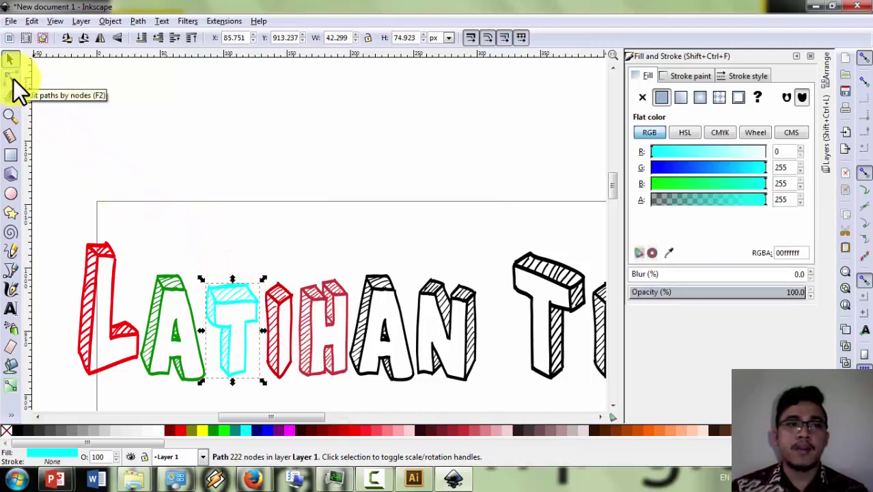
pyautogui.click(12, 77)
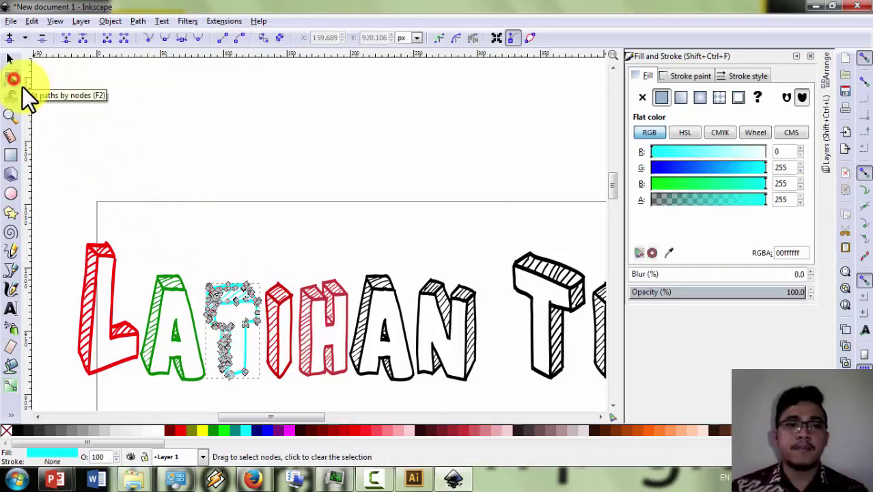
pyautogui.click(229, 289)
pyautogui.scroll(-1, 230, 290)
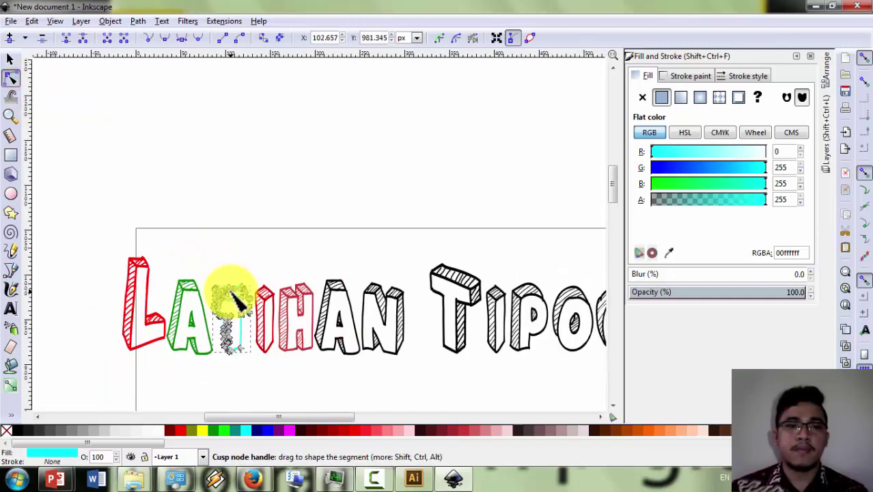
pyautogui.scroll(5, 229, 290)
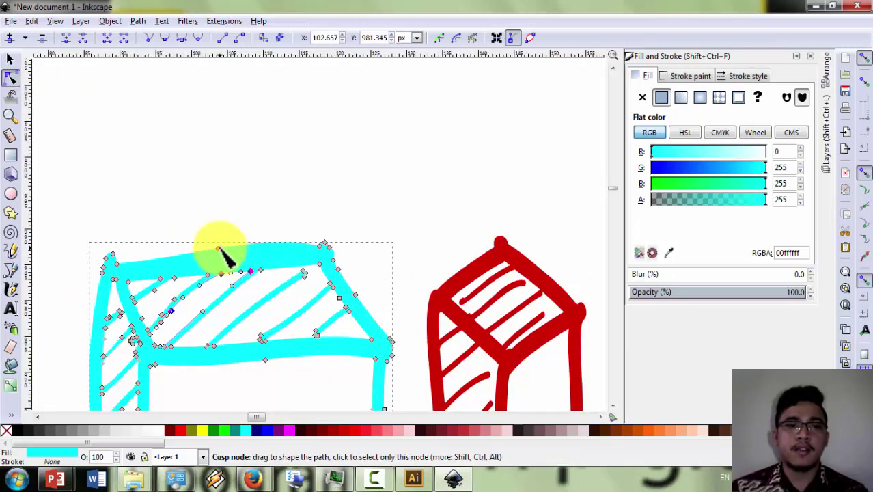
pyautogui.moveTo(220, 250); pyautogui.dragTo(220, 189)
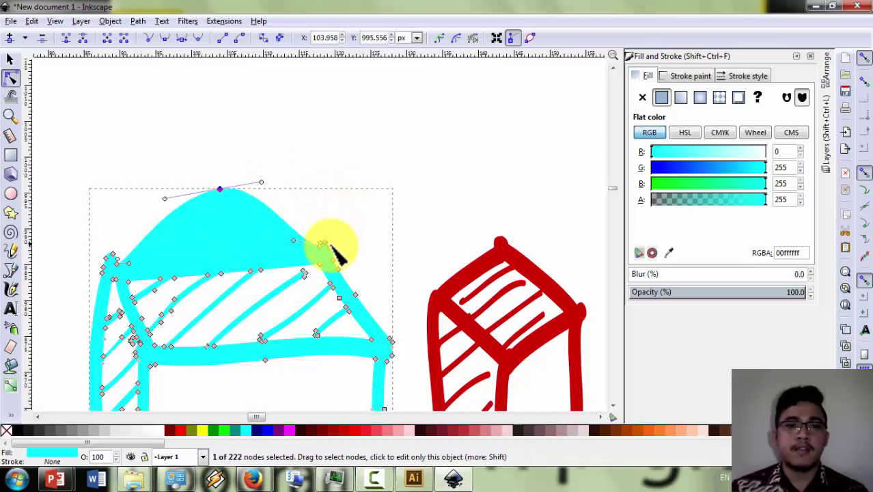
pyautogui.moveTo(327, 244); pyautogui.dragTo(371, 219)
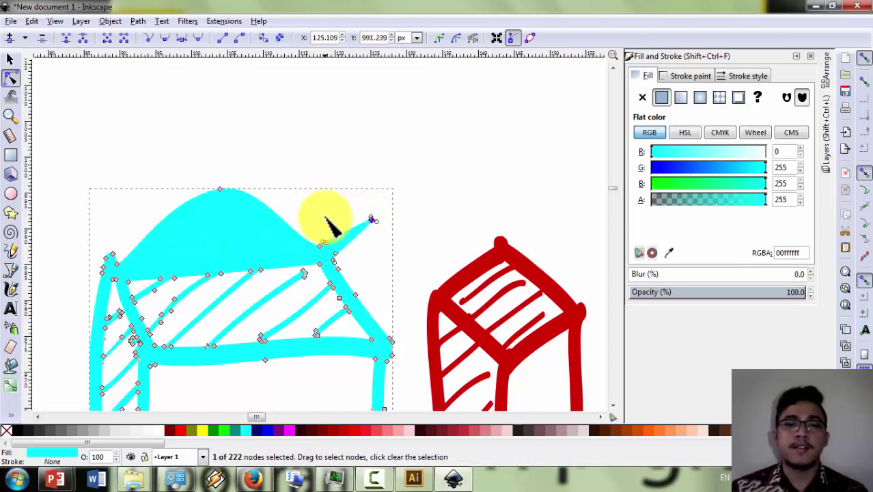
pyautogui.keyDown('ctrl'); pyautogui.scroll(-5, 326, 203); pyautogui.keyUp('ctrl')
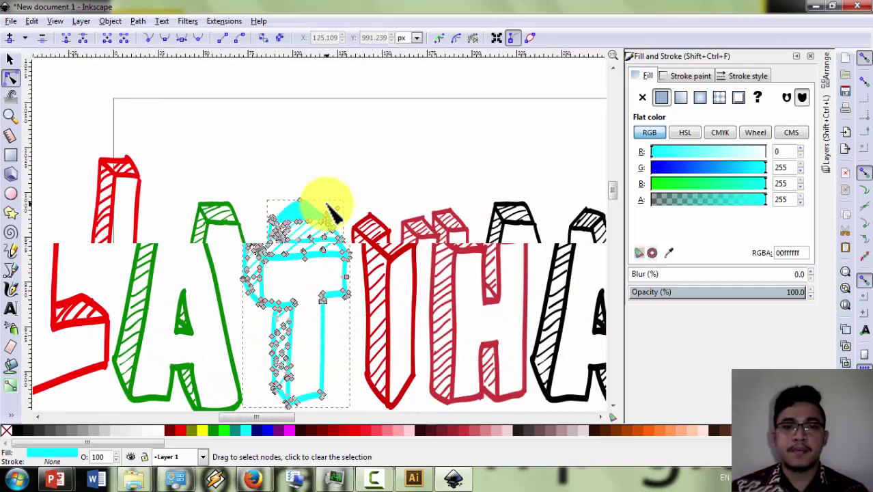
pyautogui.click(369, 334)
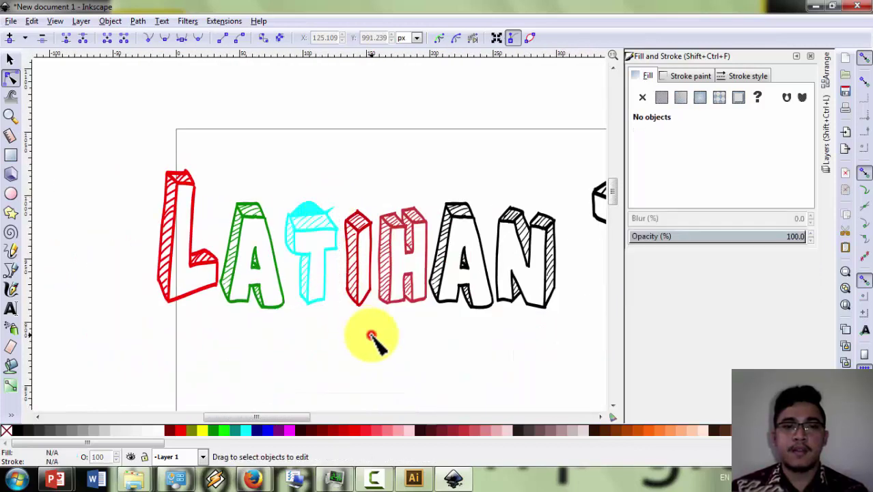
pyautogui.keyDown('ctrl'); pyautogui.scroll(-1, 369, 336); pyautogui.keyUp('ctrl')
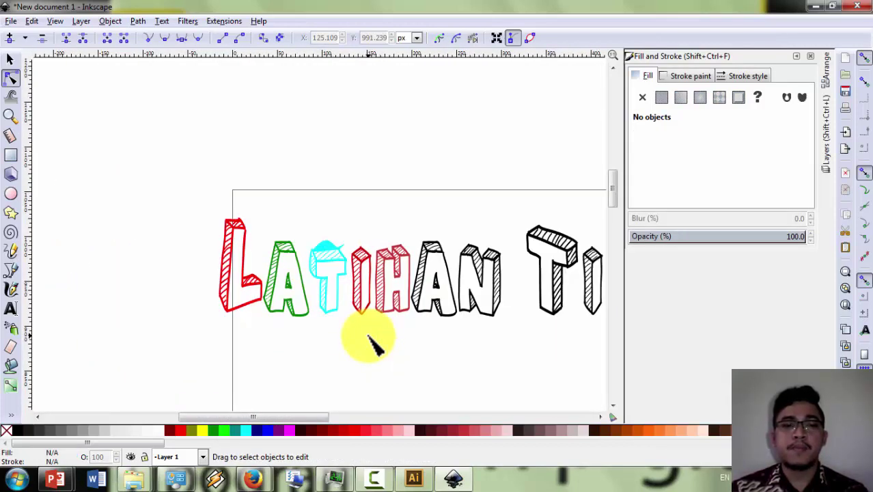
# Step: Switch to the PowerPoint slideshow, examine the "Tipografi Vector (2)" slide on text along a path, and return to Inkscape
pyautogui.hotkey('alt', 'Tab')
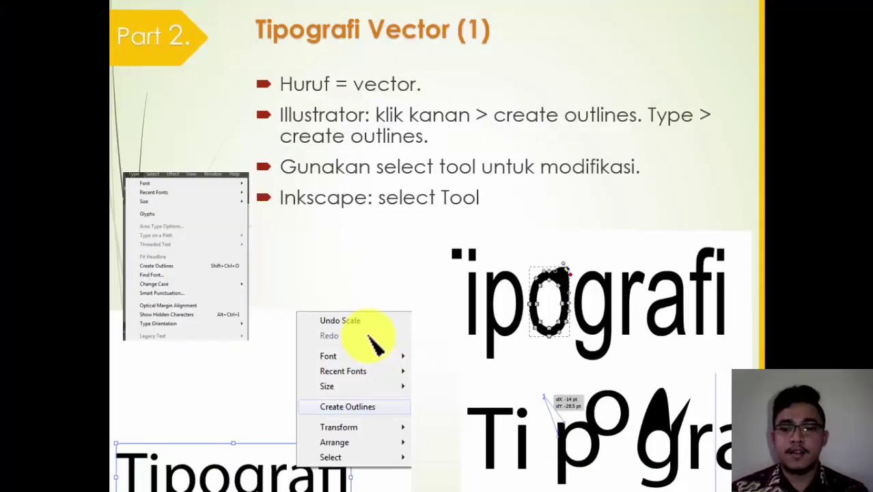
pyautogui.press('Right')
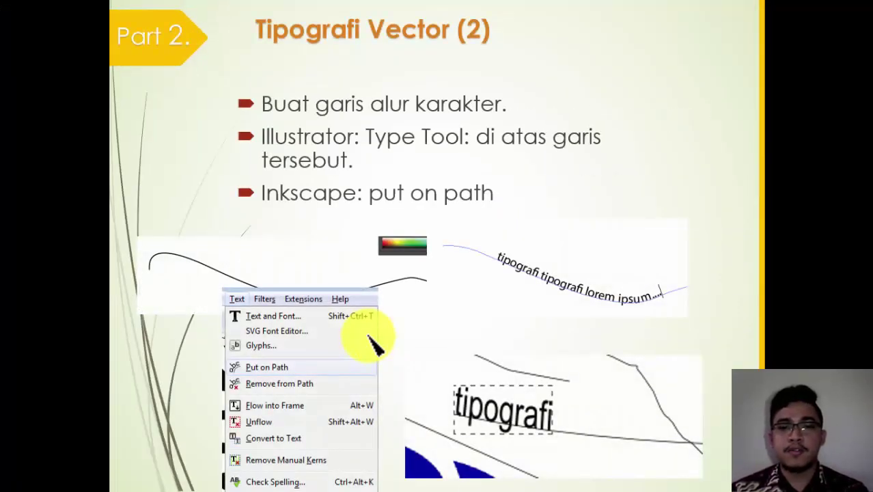
pyautogui.hotkey('alt', 'Tab')
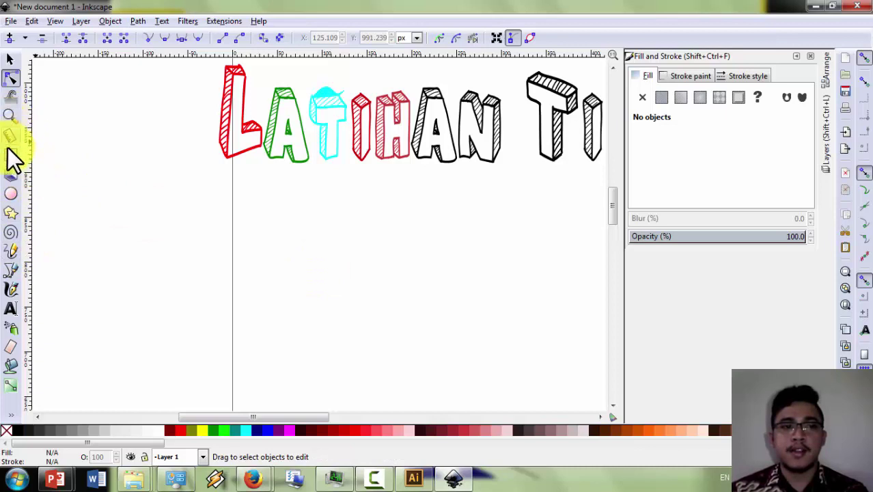
# Step: Add the text "Latihan Tipografi" in sans-serif size 32 on the page below the colored lettering and select it as an object
pyautogui.click(11, 308)
pyautogui.click(303, 255)
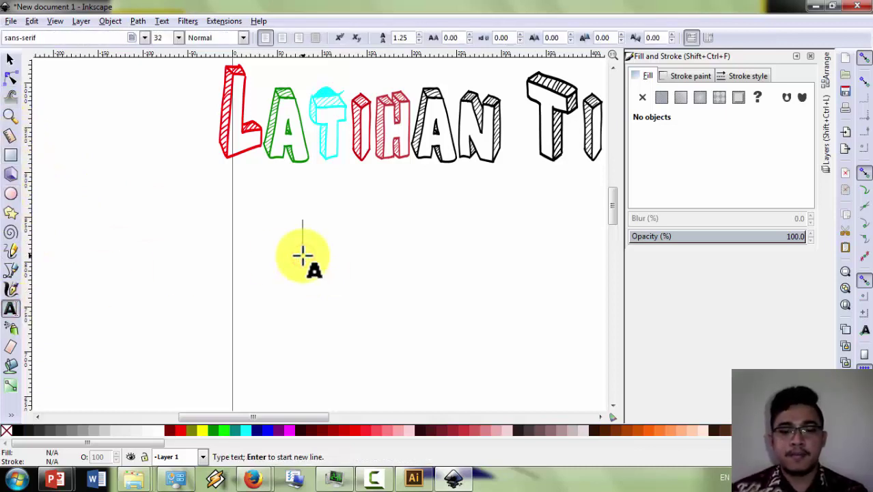
pyautogui.write('Lati')
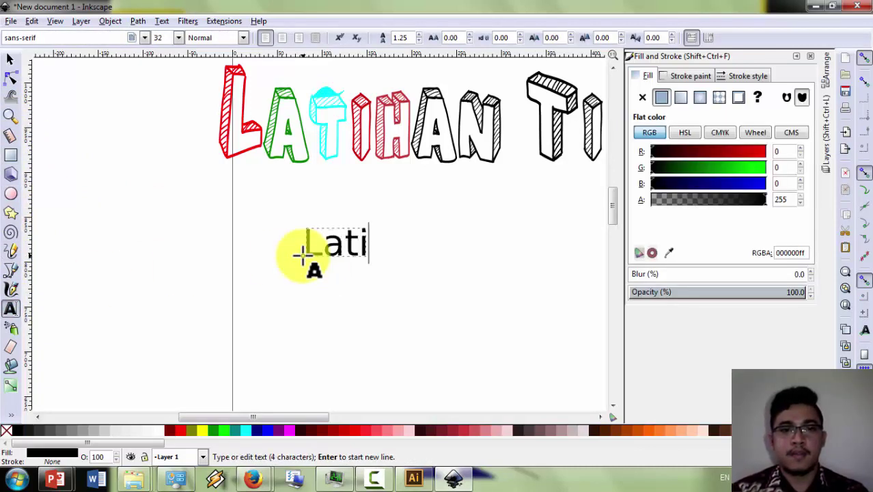
pyautogui.write('han Tipog')
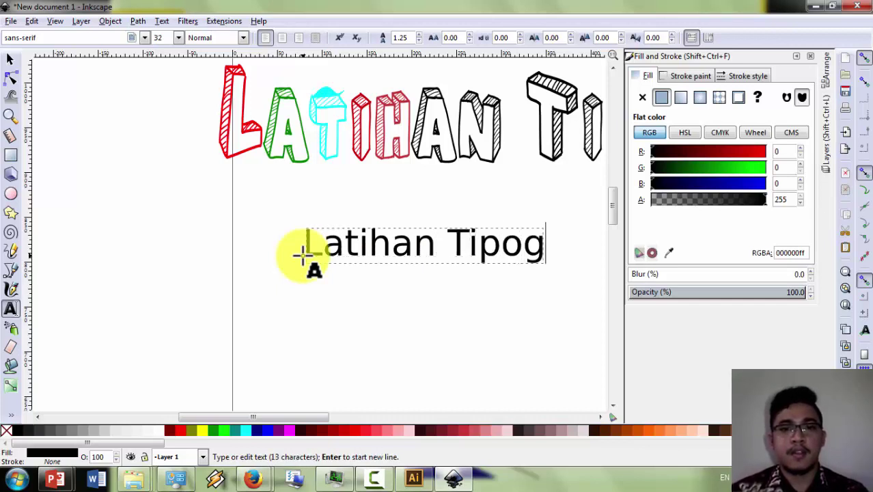
pyautogui.write('rafi')
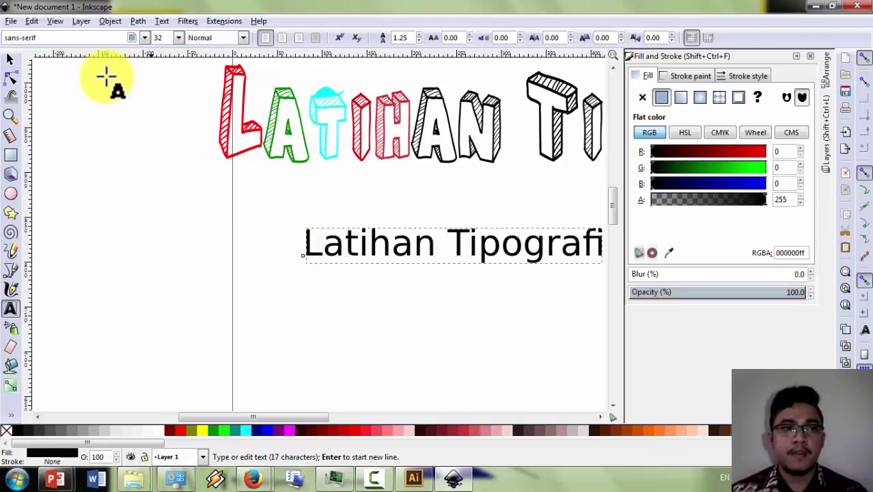
pyautogui.click(11, 58)
pyautogui.scroll(-1, 545, 278)
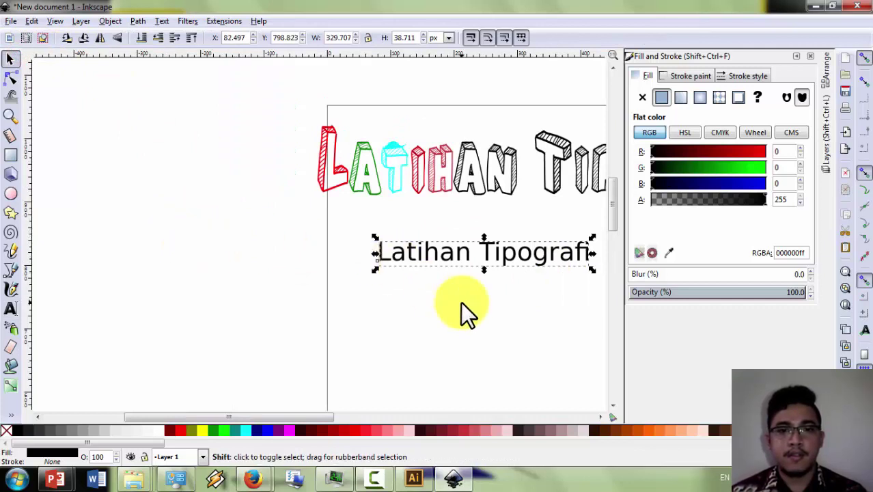
pyautogui.hscroll(3, 460, 302)
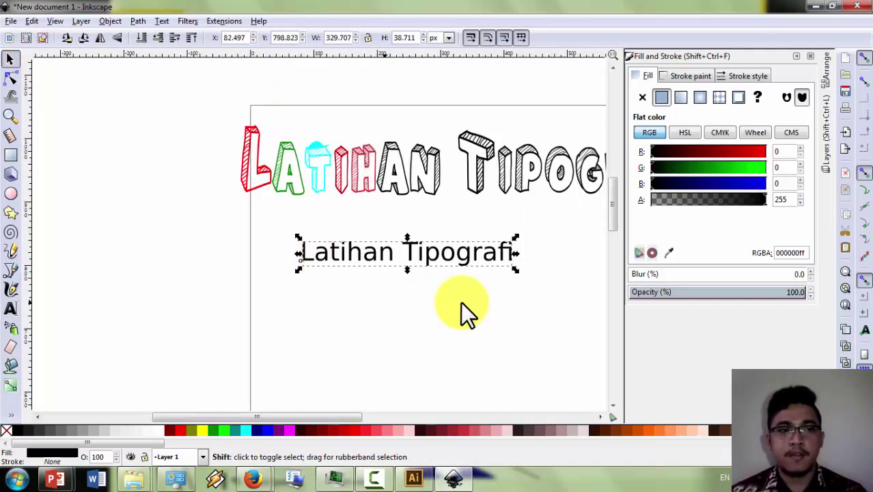
# Step: Draw an open wavy Bezier curve about 424 px wide and 44 px high below the plain text
pyautogui.click(12, 268)
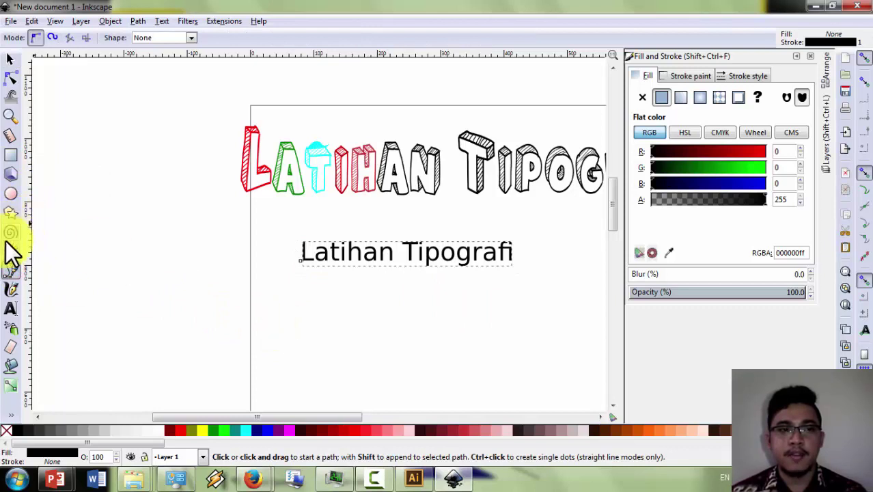
pyautogui.click(274, 342)
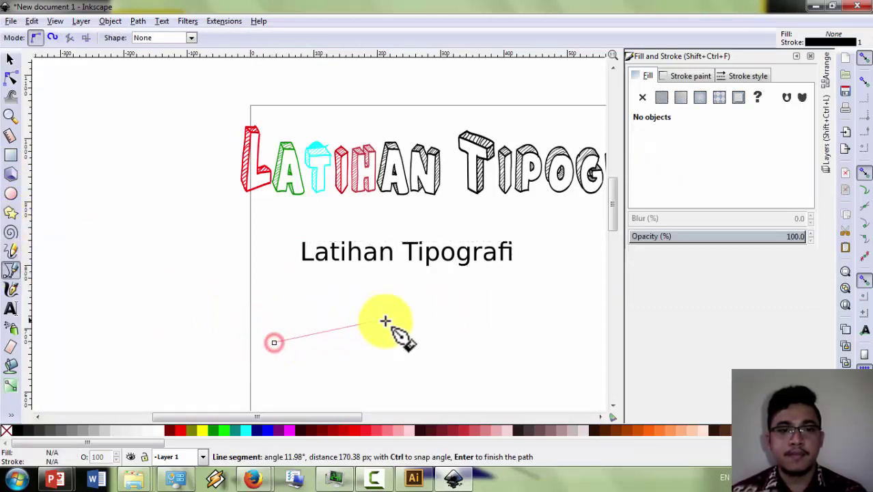
pyautogui.moveTo(388, 323); pyautogui.dragTo(460, 347)
pyautogui.click(541, 324)
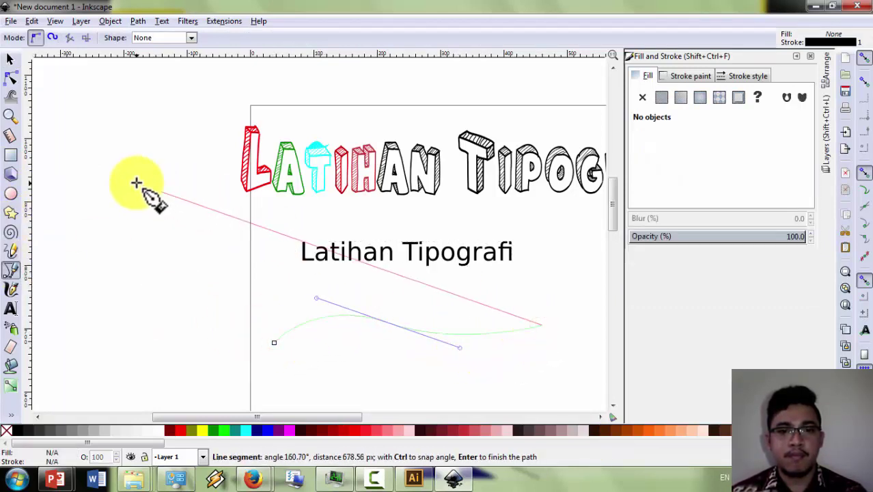
pyautogui.click(542, 324)
pyautogui.click(10, 59)
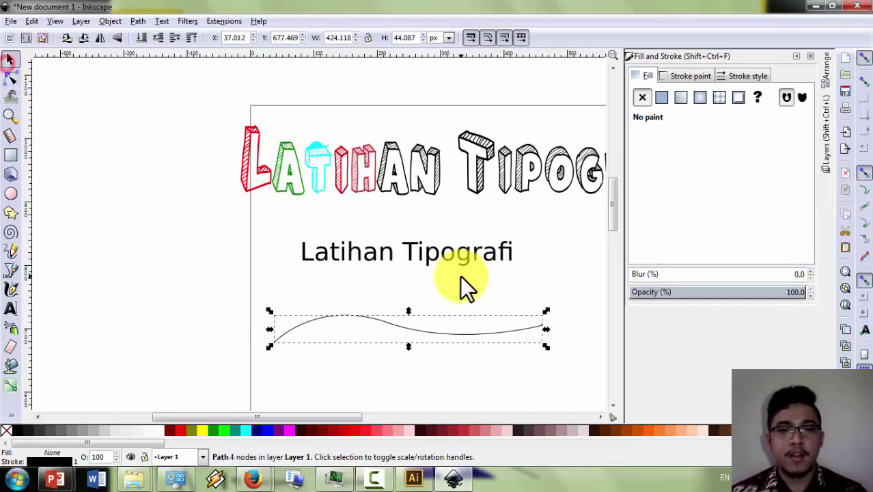
# Step: Move the plain "Latihan Tipografi" text just above the wavy curve and put it on that path
pyautogui.moveTo(452, 248); pyautogui.dragTo(420, 289)
pyautogui.keyDown('shift'); pyautogui.click(433, 328); pyautogui.keyUp('shift')
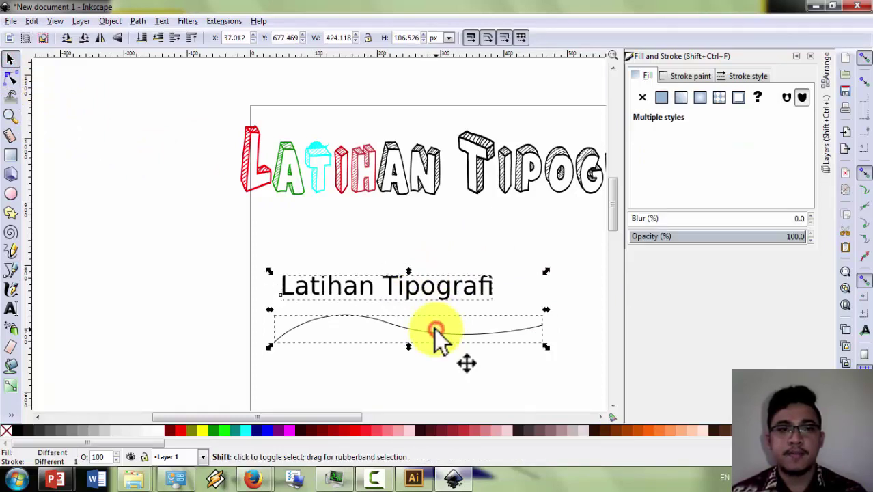
pyautogui.click(162, 21)
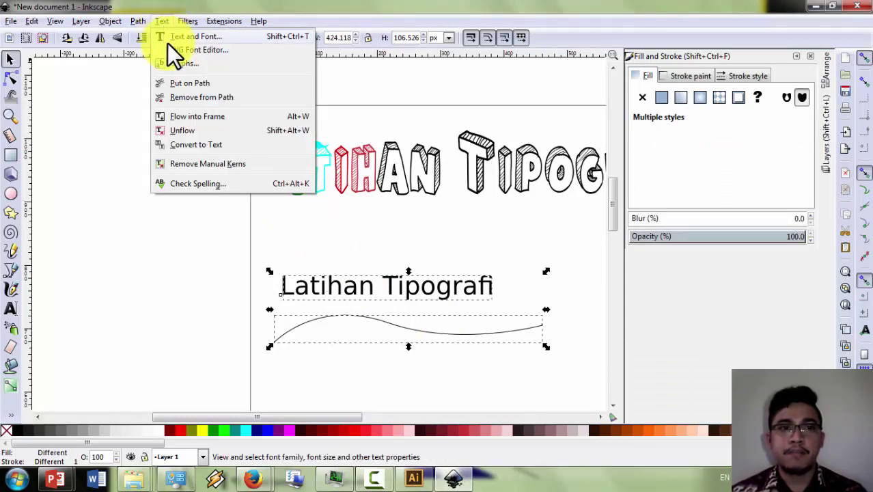
pyautogui.click(179, 84)
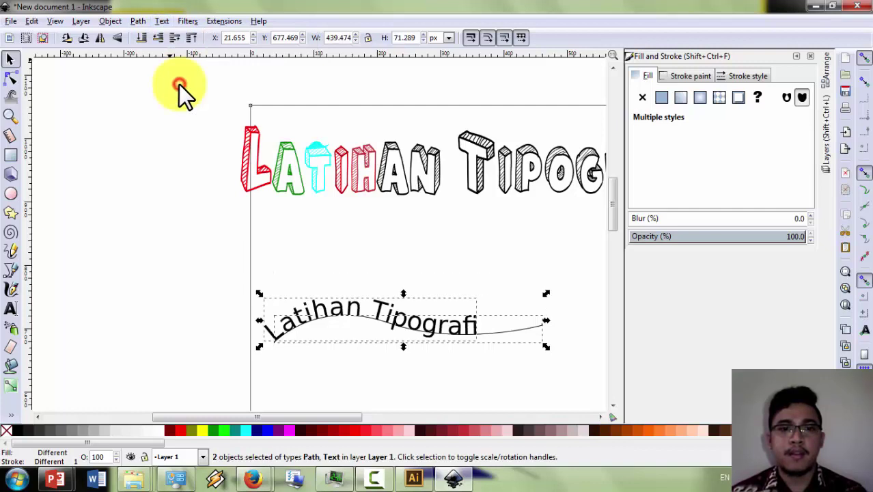
# Step: Separate the curved text from its guide path, moving the curve down and left and the text above it, and deselect
pyautogui.click(316, 275)
pyautogui.moveTo(348, 312); pyautogui.dragTo(264, 259)
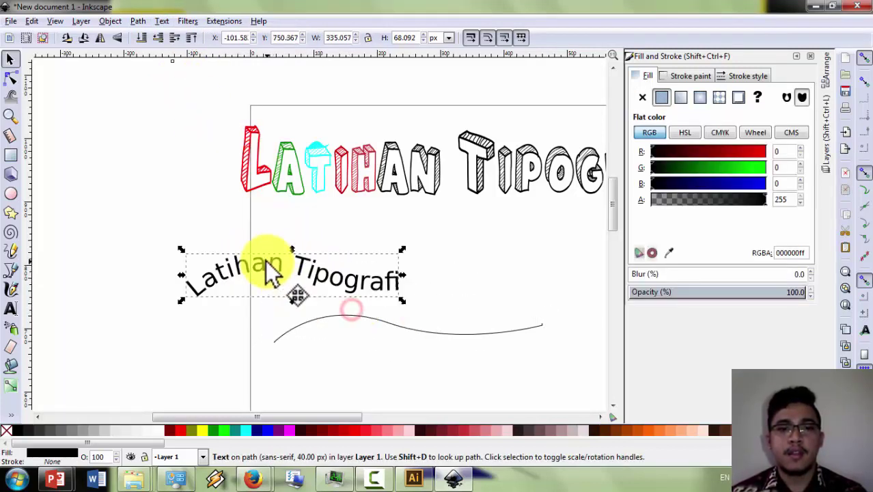
pyautogui.click(329, 344)
pyautogui.moveTo(338, 313); pyautogui.dragTo(239, 350)
pyautogui.moveTo(236, 315); pyautogui.dragTo(387, 259)
pyautogui.click(347, 317)
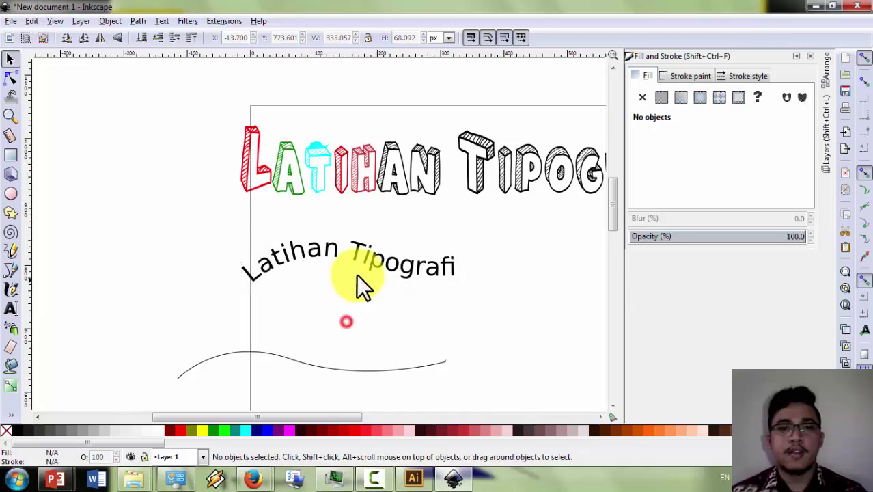
# Step: Change the font of the curved "Latihan Tipografi" text to From Cartoon Blocks and deselect it
pyautogui.click(369, 262)
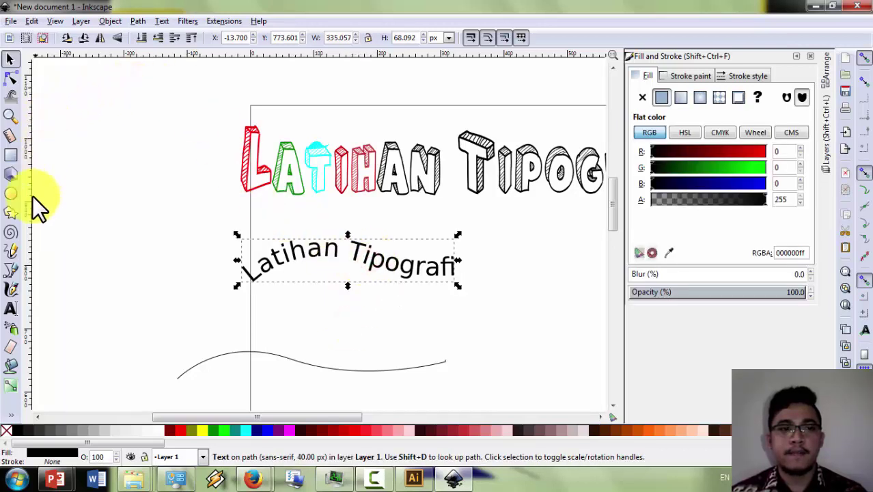
pyautogui.click(10, 308)
pyautogui.click(99, 37)
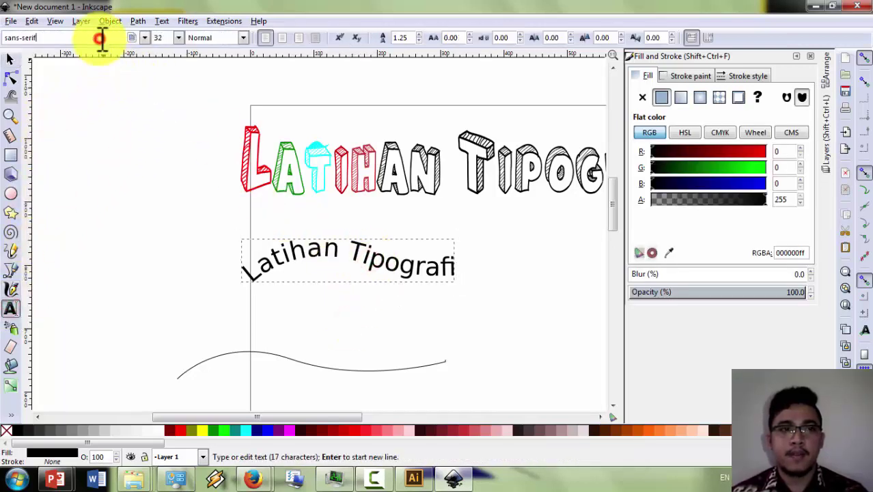
pyautogui.write('f')
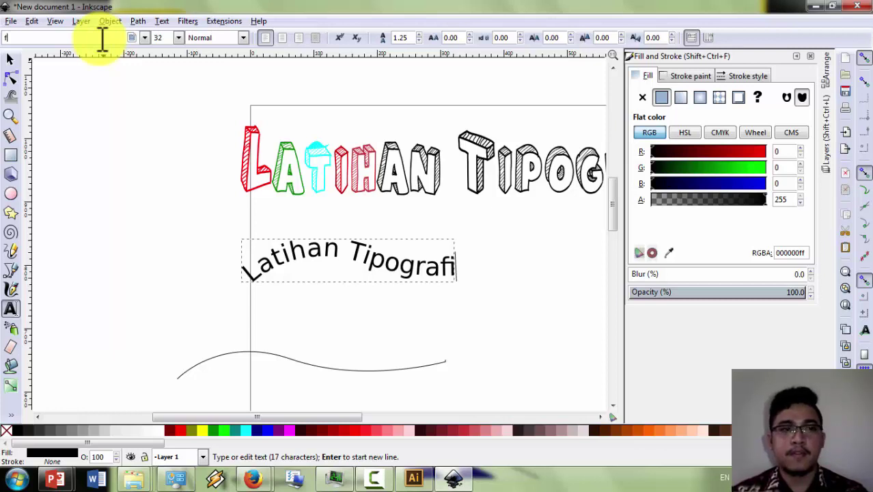
pyautogui.write('rom')
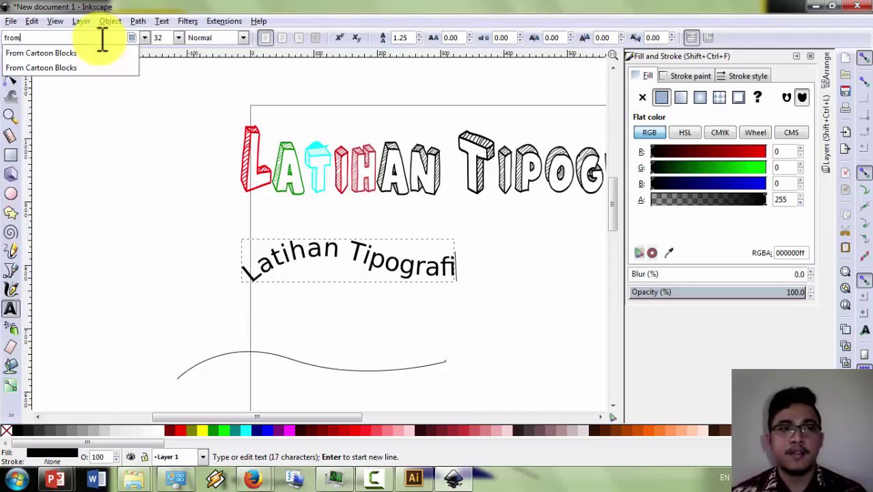
pyautogui.click(43, 64)
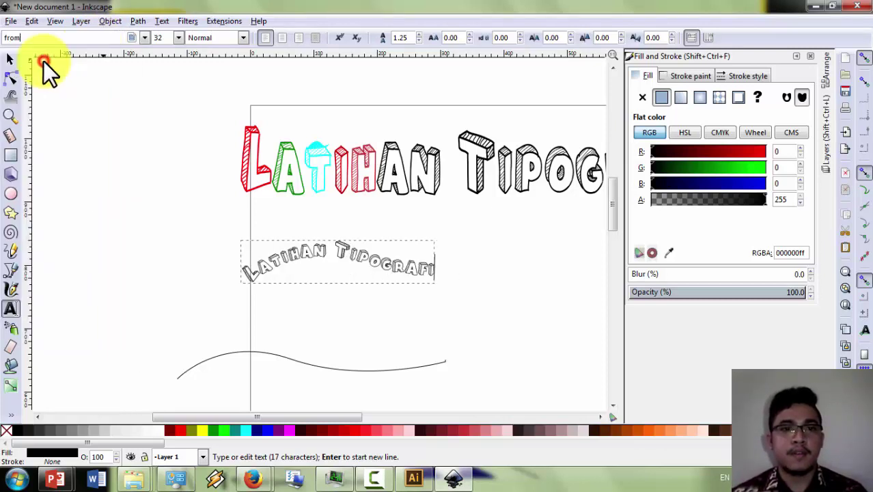
pyautogui.click(10, 61)
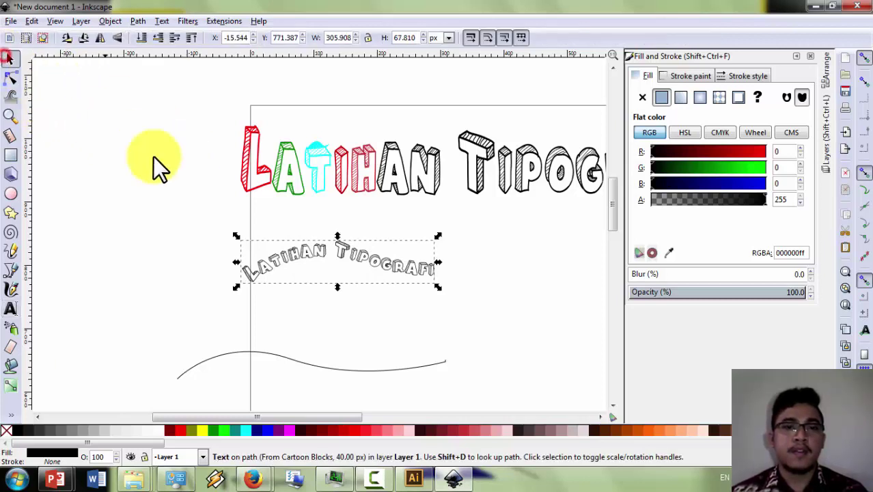
pyautogui.click(169, 166)
# Step: Move the curved text about 144 px to the right, and shift the red L and green A of the colored lettering left
pyautogui.moveTo(350, 245); pyautogui.dragTo(409, 255)
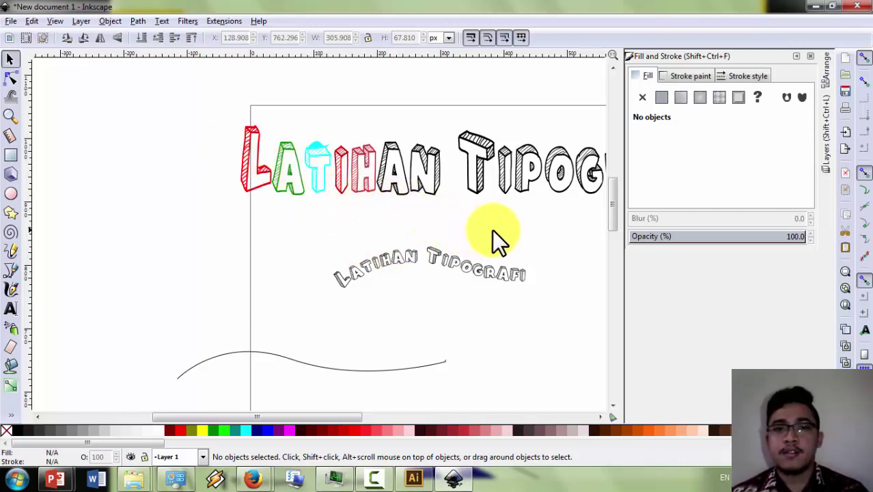
pyautogui.click(546, 199)
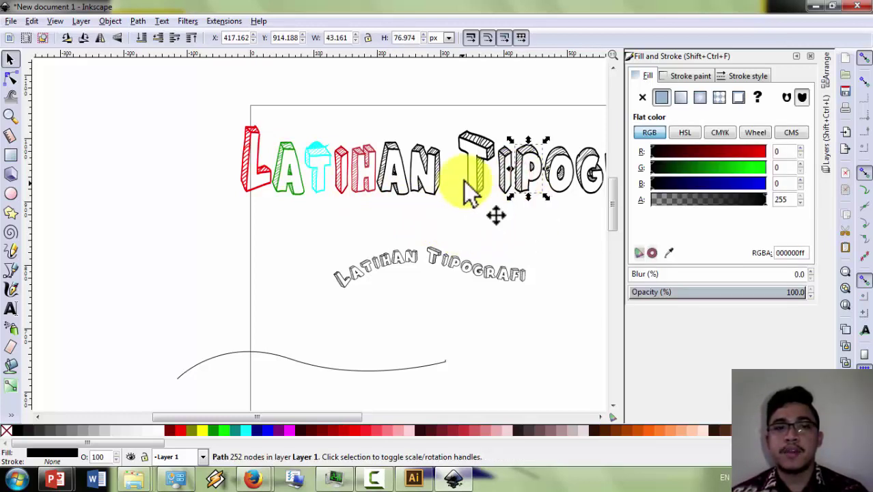
pyautogui.moveTo(243, 167); pyautogui.dragTo(270, 170)
pyautogui.click(289, 216)
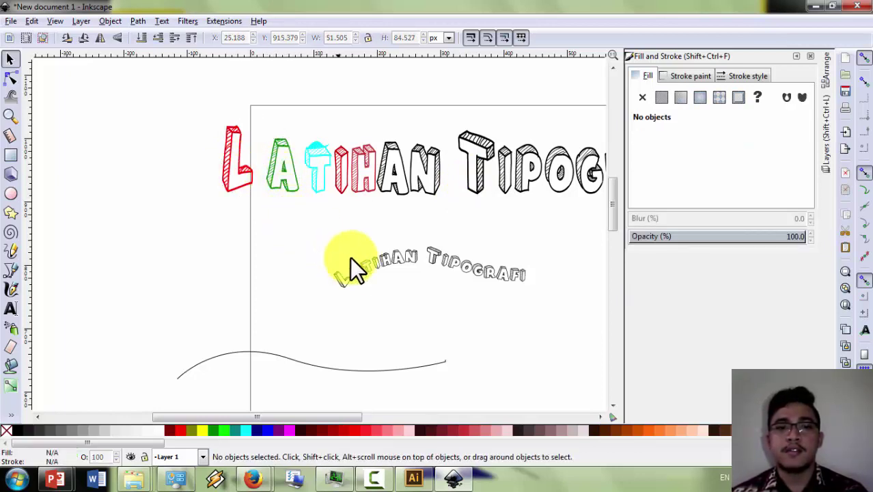
# Step: Spray scattered clones of the curved text over itself and the area between it and the wavy curve
pyautogui.click(373, 266)
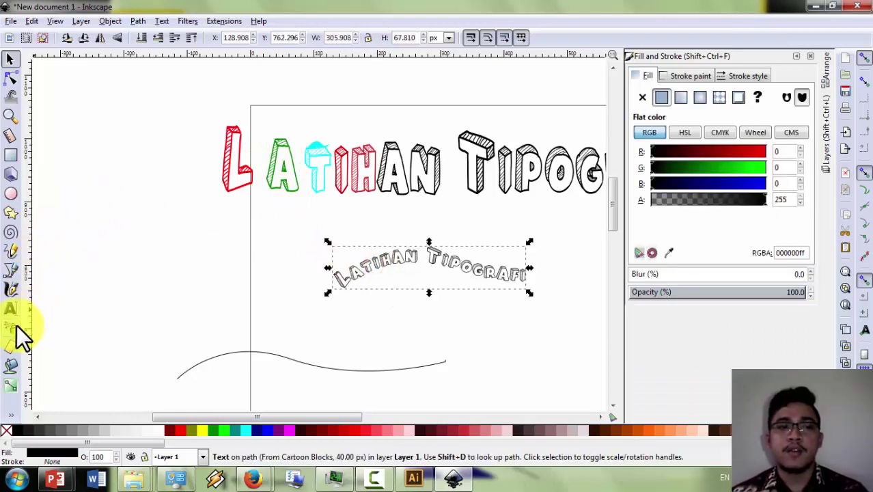
pyautogui.click(11, 330)
pyautogui.moveTo(337, 287)
pyautogui.mouseDown()
pyautogui.moveTo(366, 316)
pyautogui.moveTo(436, 324)
pyautogui.moveTo(475, 311)
pyautogui.moveTo(424, 299)
pyautogui.moveTo(397, 267)
pyautogui.moveTo(509, 275)
pyautogui.moveTo(418, 258)
pyautogui.moveTo(312, 288)
pyautogui.mouseUp()
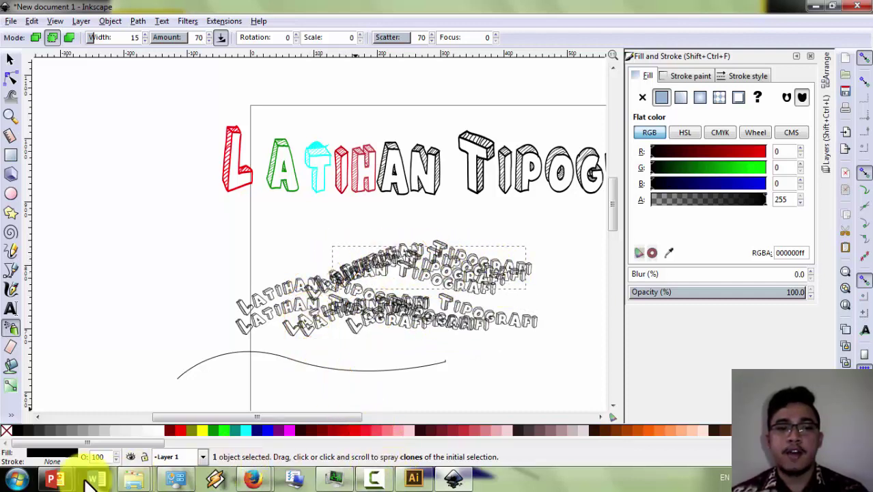
# Step: Switch to the PowerPoint slide show and go back through the slides to "Website Database Font"
pyautogui.moveTo(55, 478)
pyautogui.click(183, 433)
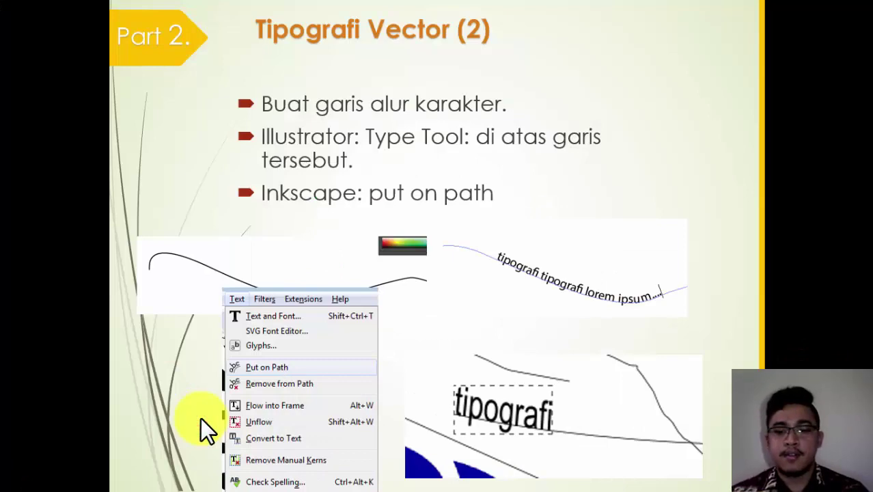
pyautogui.scroll(2, 201, 417)
pyautogui.scroll(4, 201, 417)
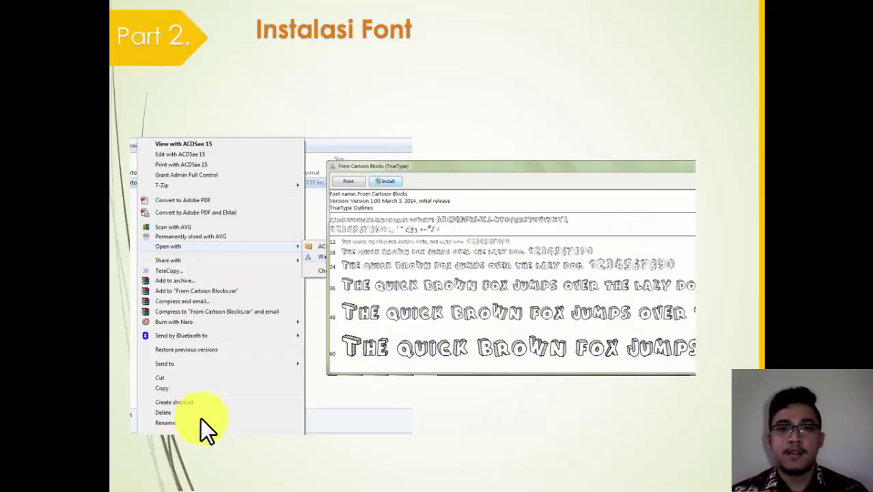
pyautogui.scroll(2, 201, 417)
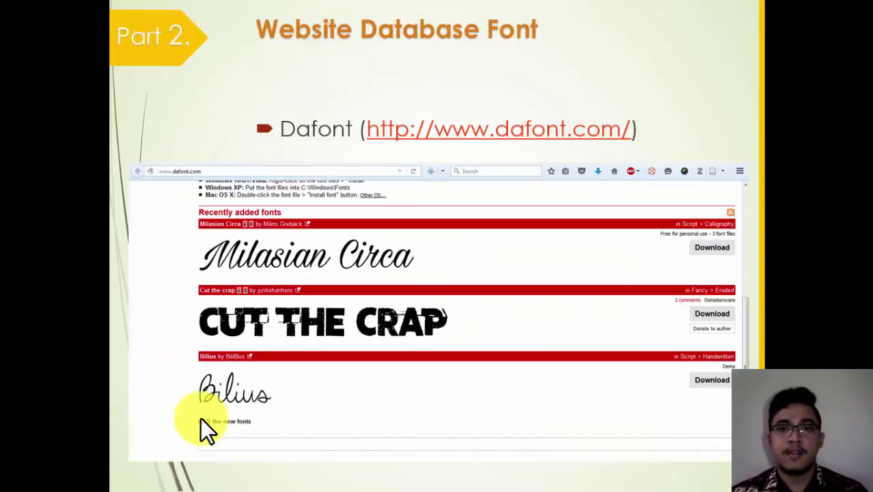